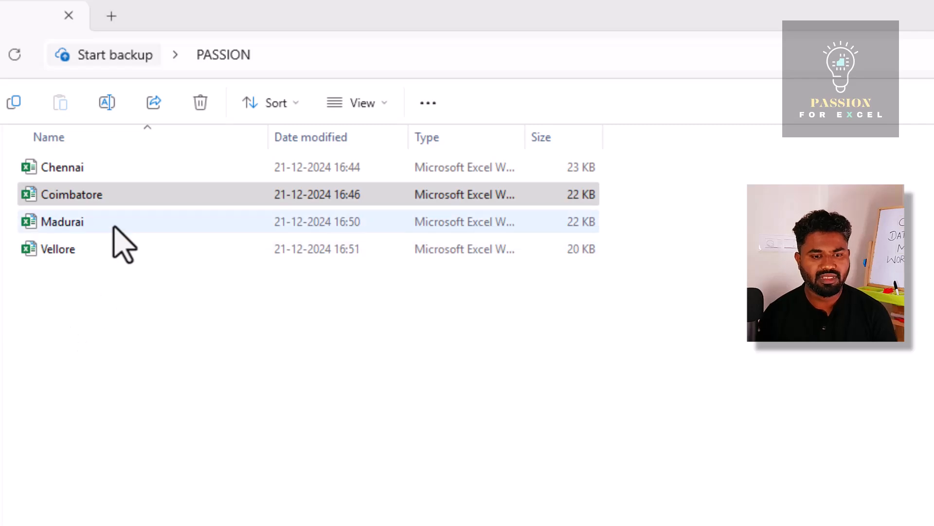
Open the Coimbatore workbook from the PASSION folder and copy all its data rows without the header.
double_click(88, 193)
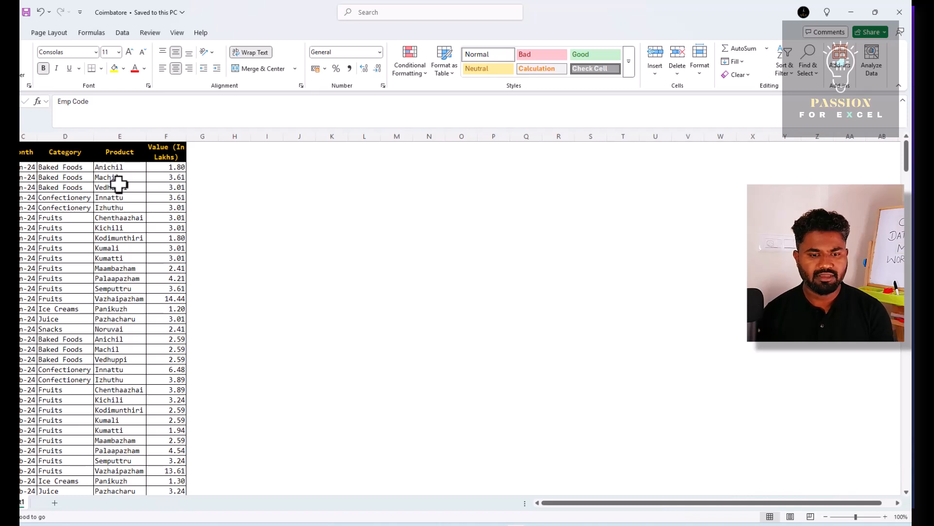
key(alt)
click(88, 176)
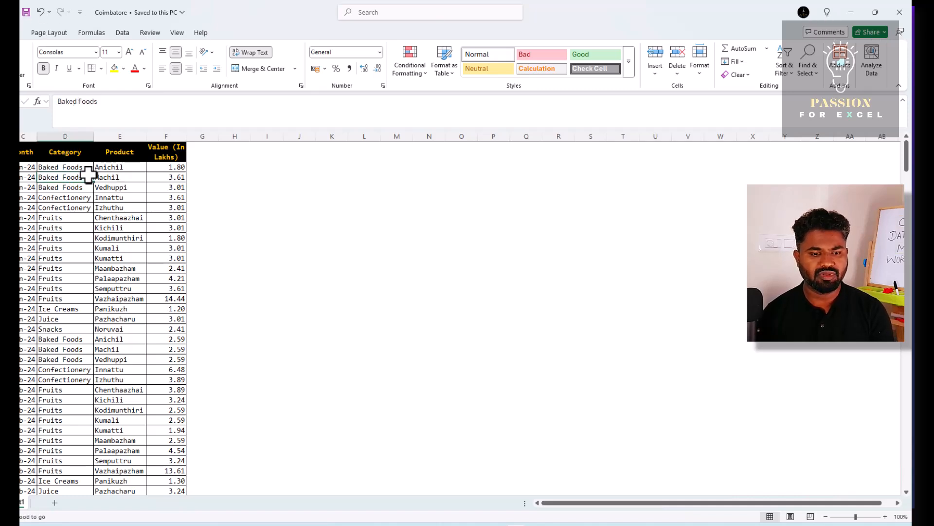
key(Home)
key(ctrl+shift+Down)
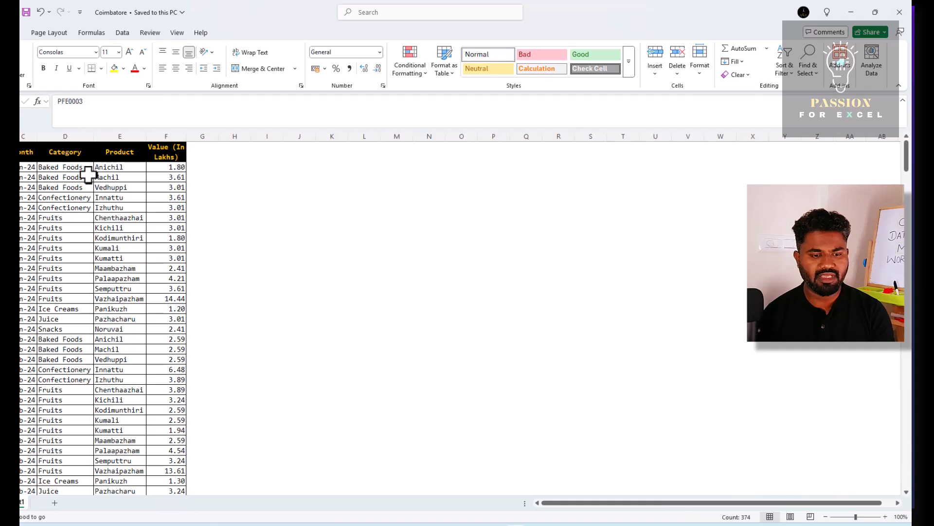
key(ctrl+shift+Right)
key(ctrl+c)
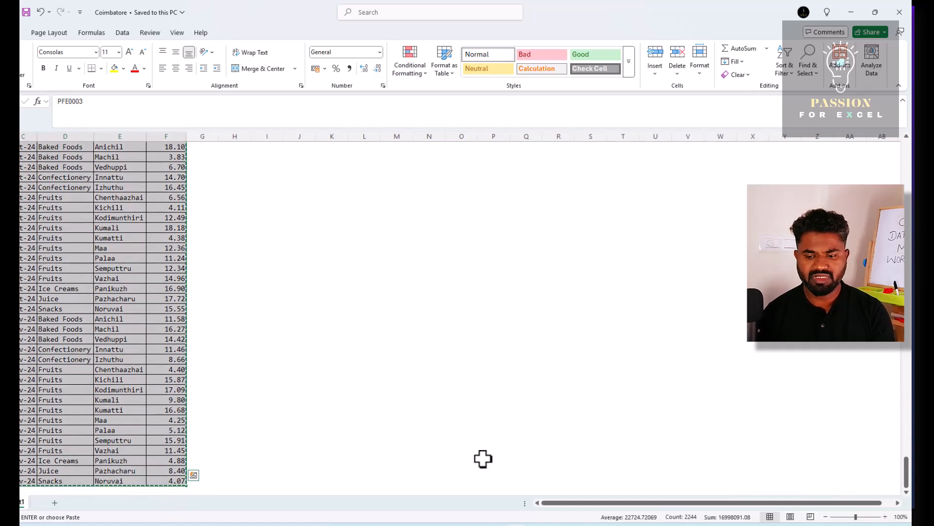
Switch to the EP0008_Combine_Multiple_Workbooks file and paste the copied rows into the Raw Data sheet starting at D1.
mouse_move(507, 522)
click(472, 490)
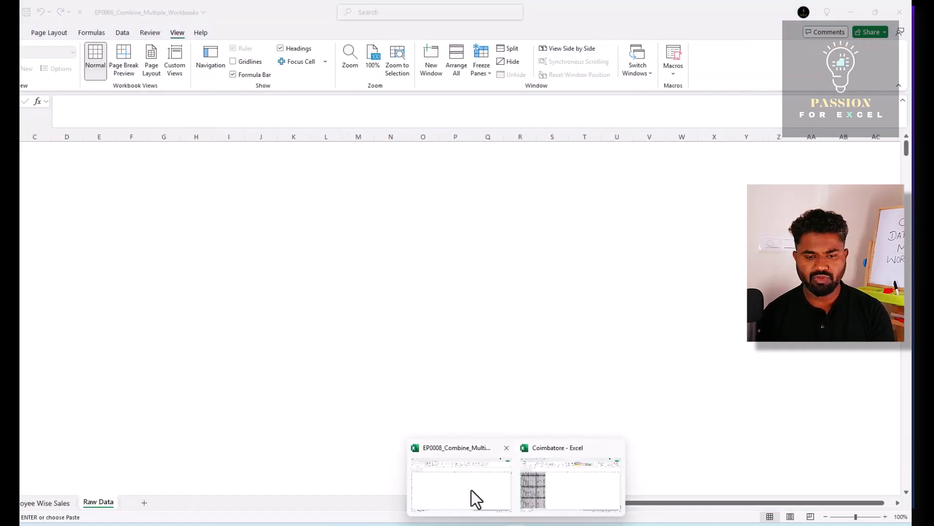
key(Left)
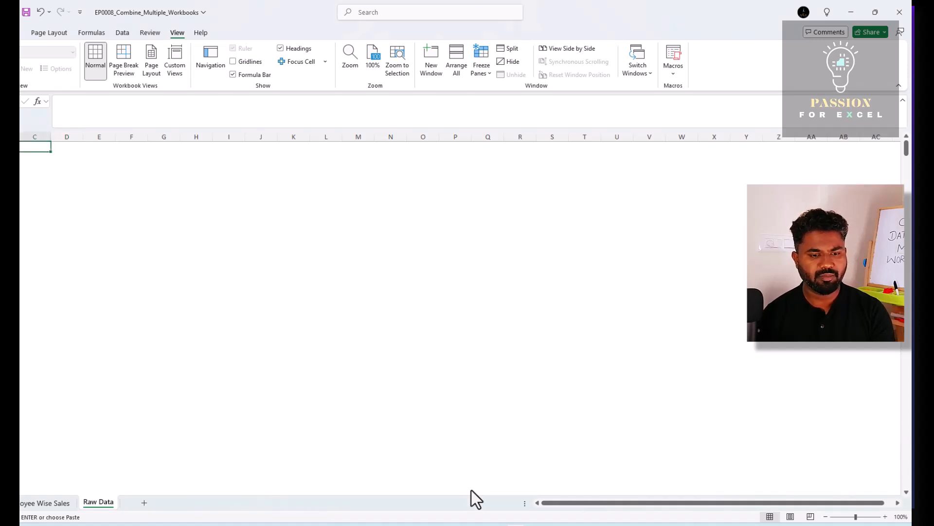
key(Right)
key(ctrl+v)
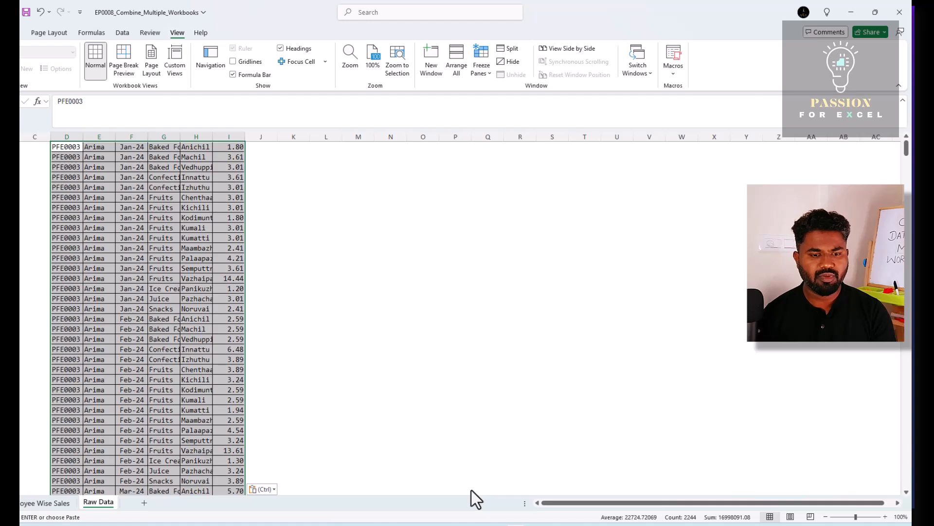
key(ctrl)
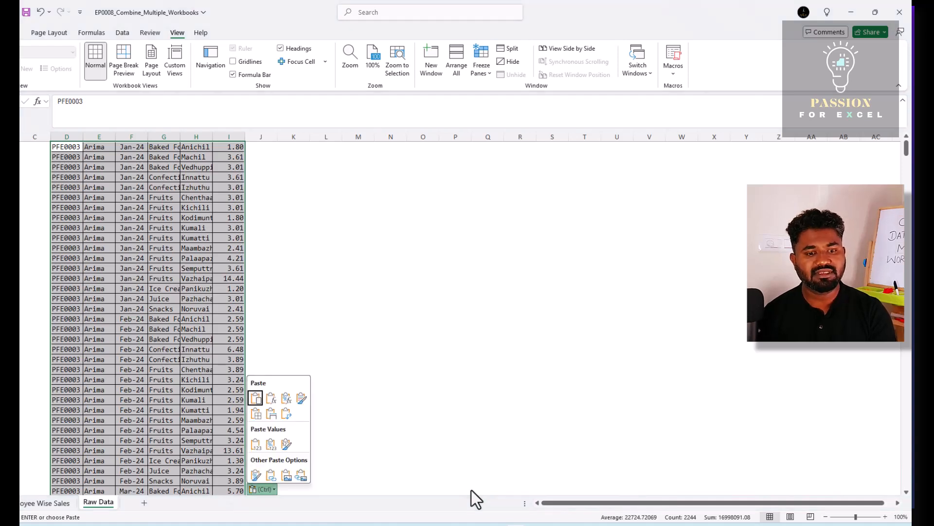
key(Escape)
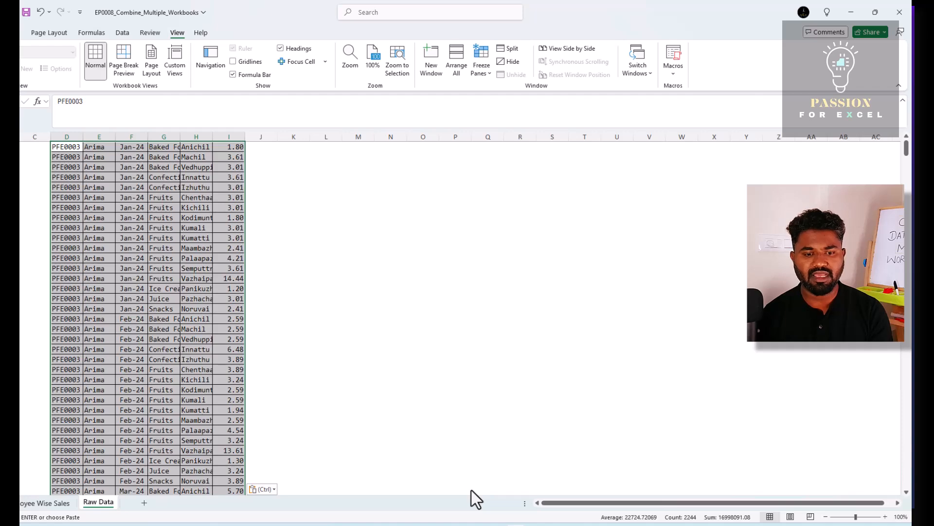
Return to the Coimbatore workbook and select cell G2 beside the first data row.
key(alt+Tab)
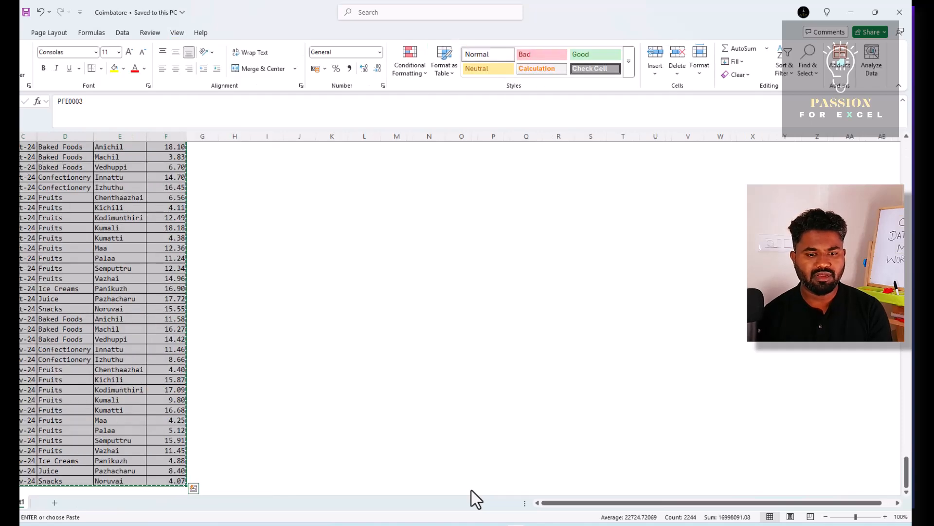
click(197, 341)
key(ctrl+Up)
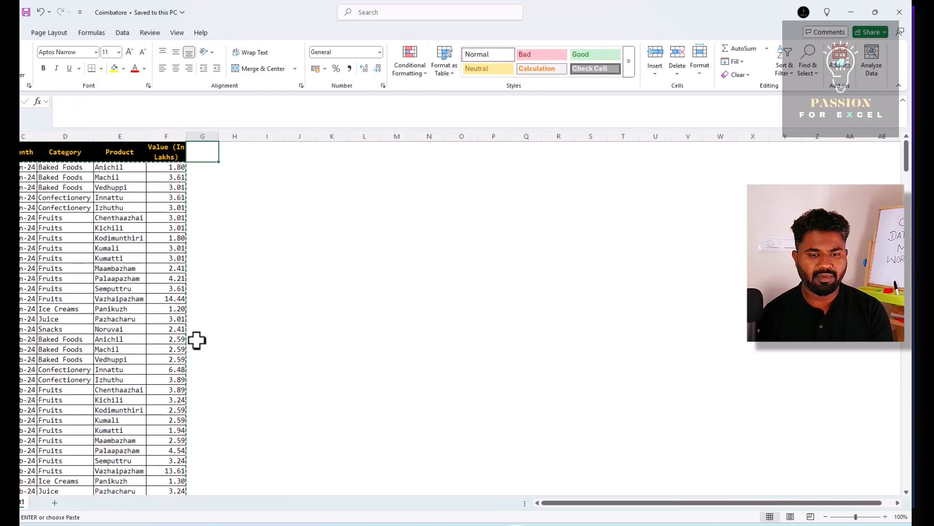
key(Down)
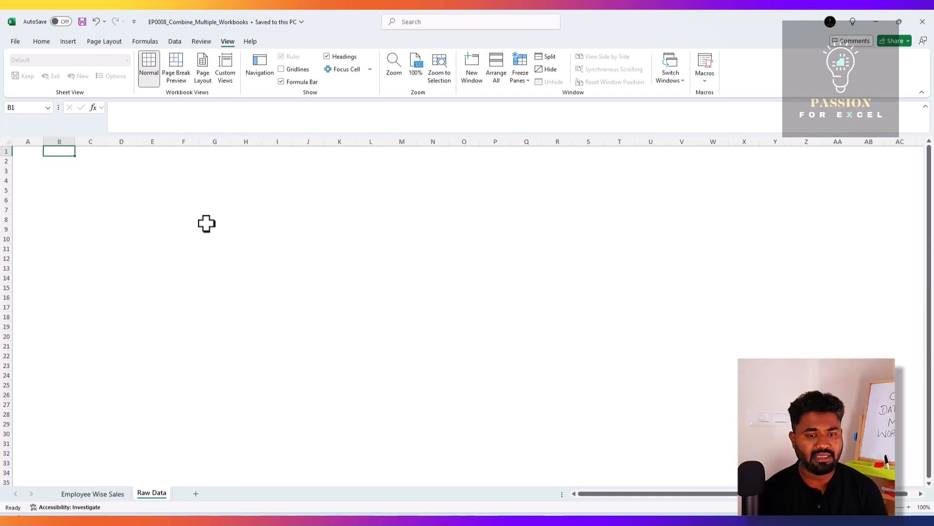
In the EP0008_Combine_Multiple_Workbooks file, import data from a folder, choosing the PASSION folder on the Desktop as the source.
click(176, 42)
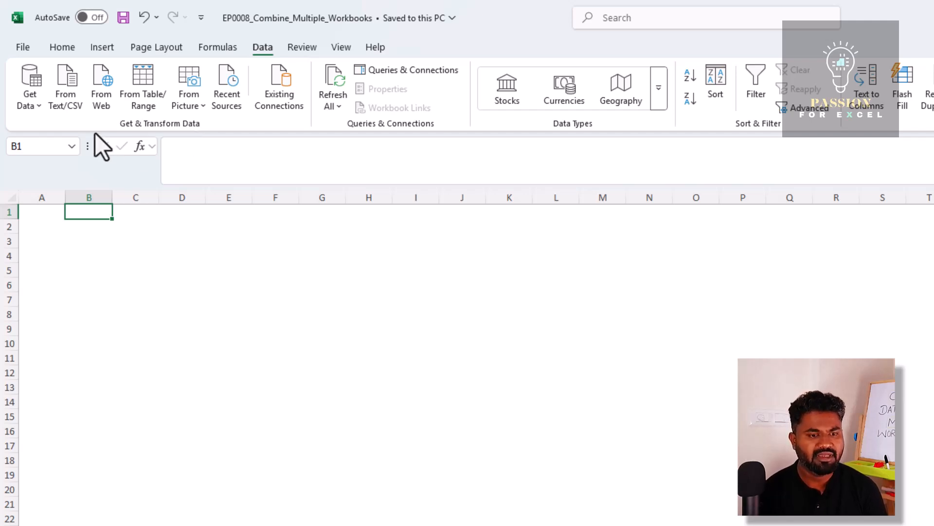
click(36, 106)
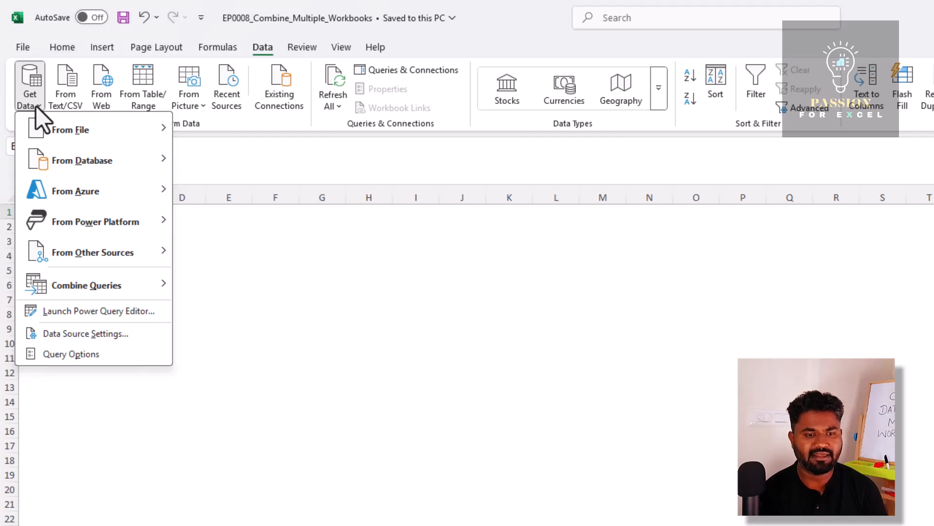
mouse_move(83, 133)
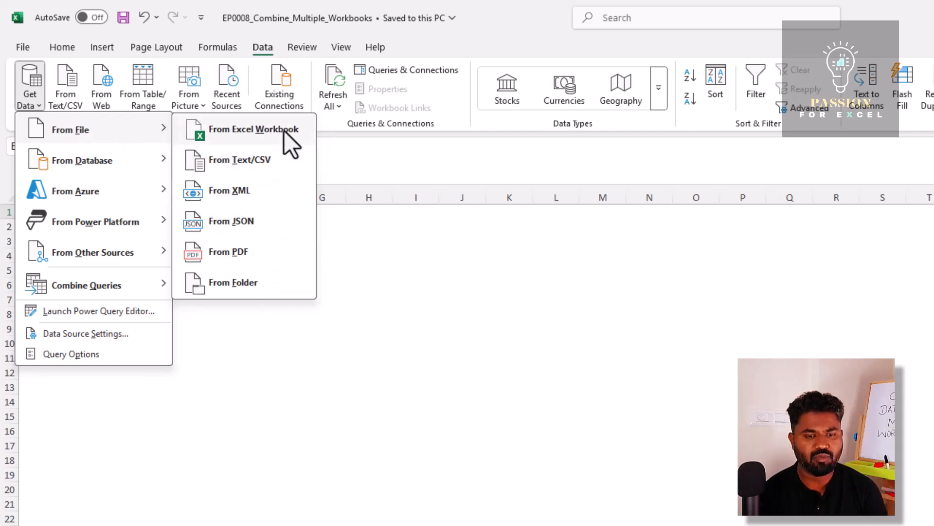
click(256, 291)
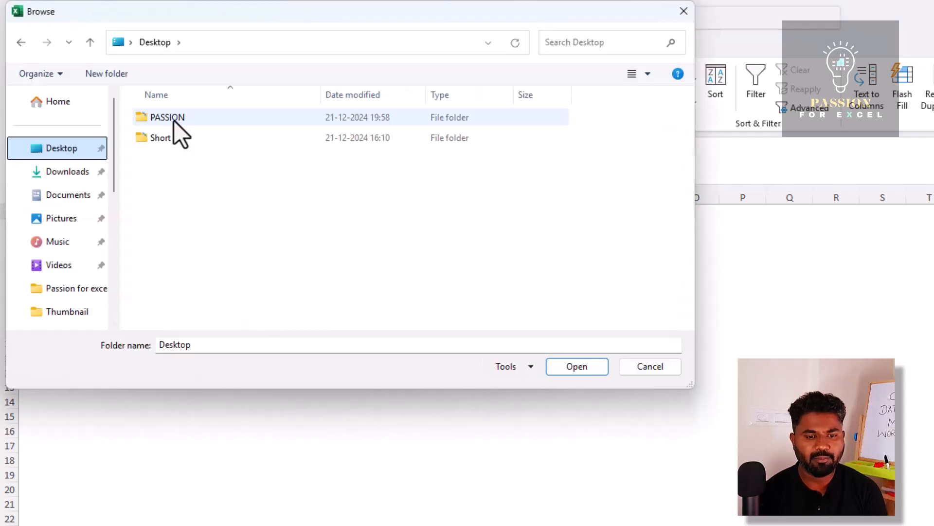
click(174, 120)
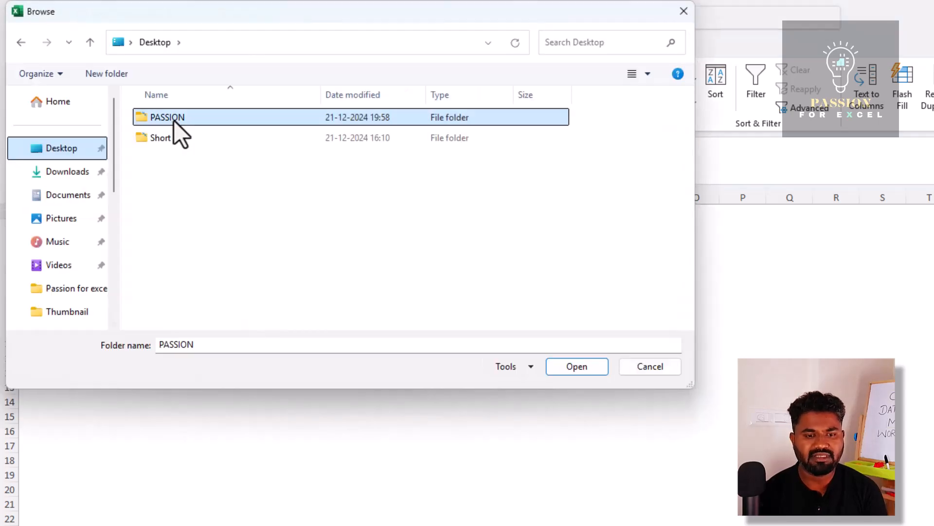
click(579, 369)
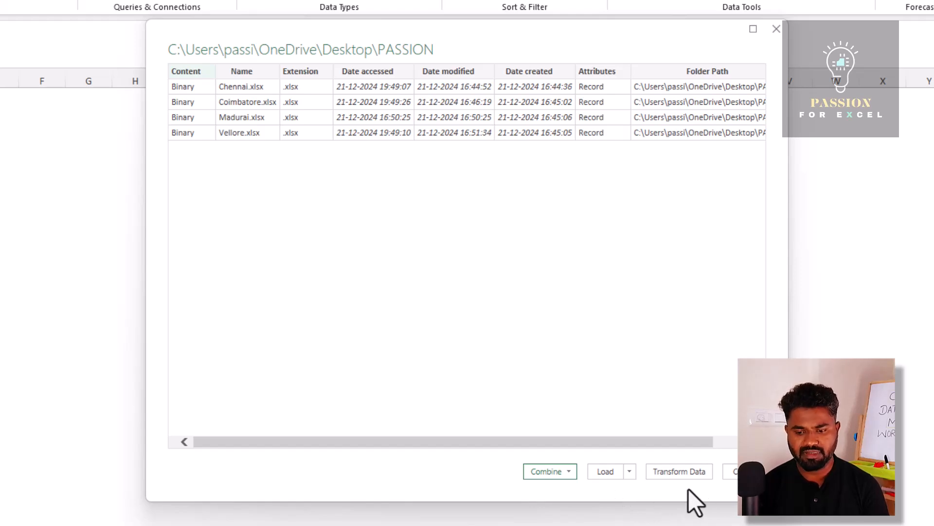
Combine and transform the folder's files, extracting Sheet1 from each with the first file as the sample.
click(571, 479)
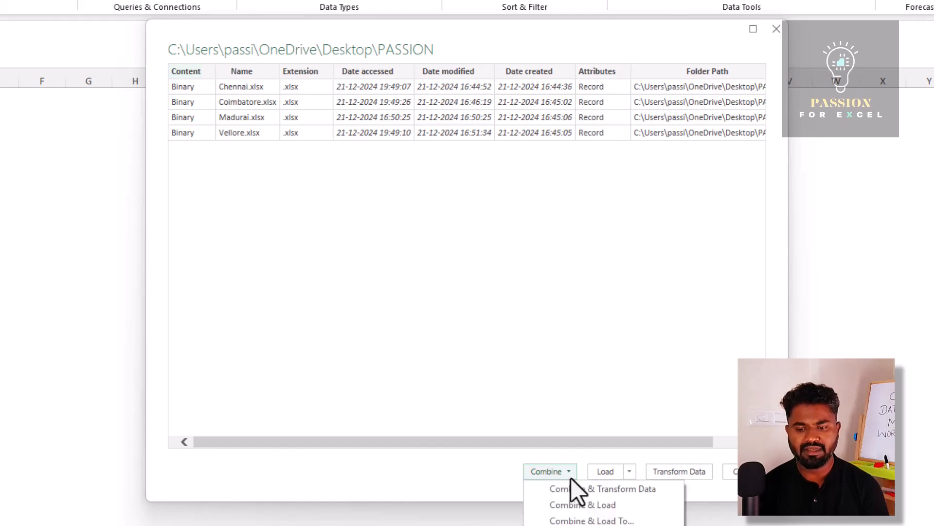
click(633, 488)
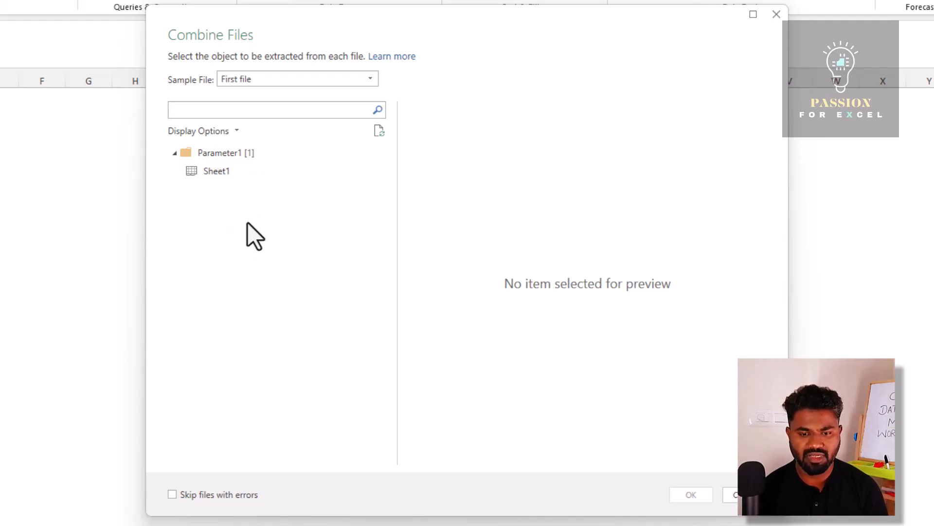
click(213, 175)
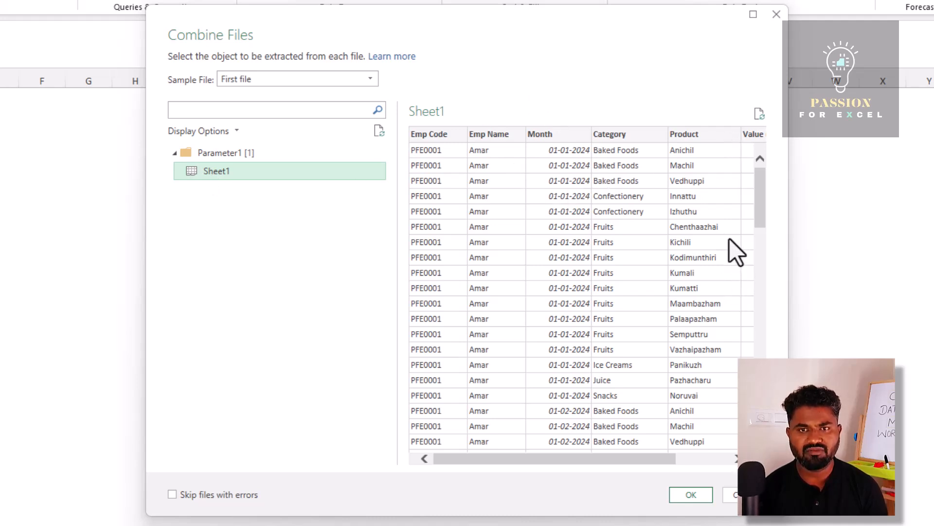
click(685, 493)
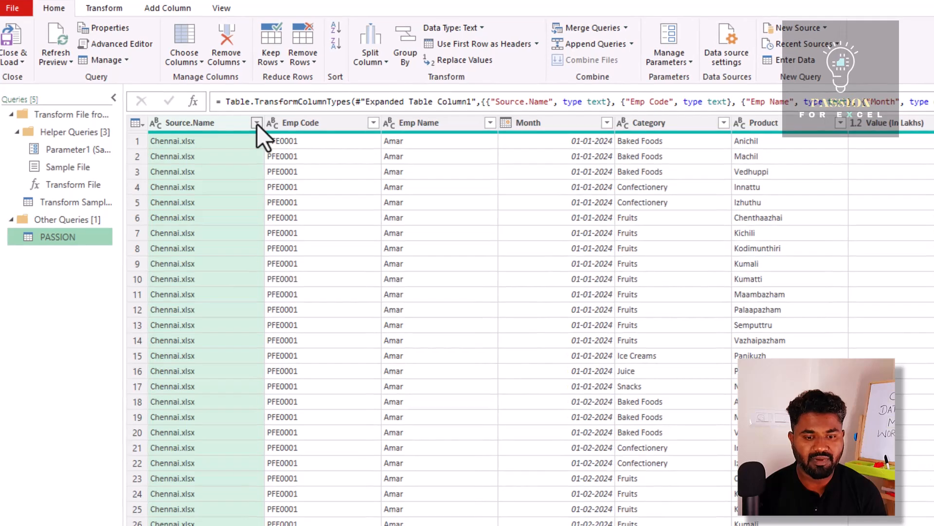
Load the full list of Source.Name filter values and apply the filter with all four workbooks included.
click(257, 124)
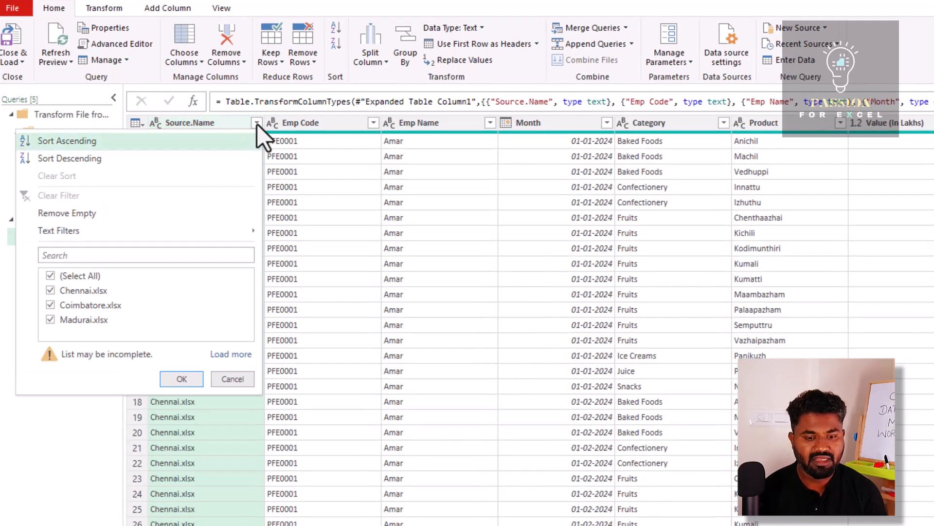
click(240, 359)
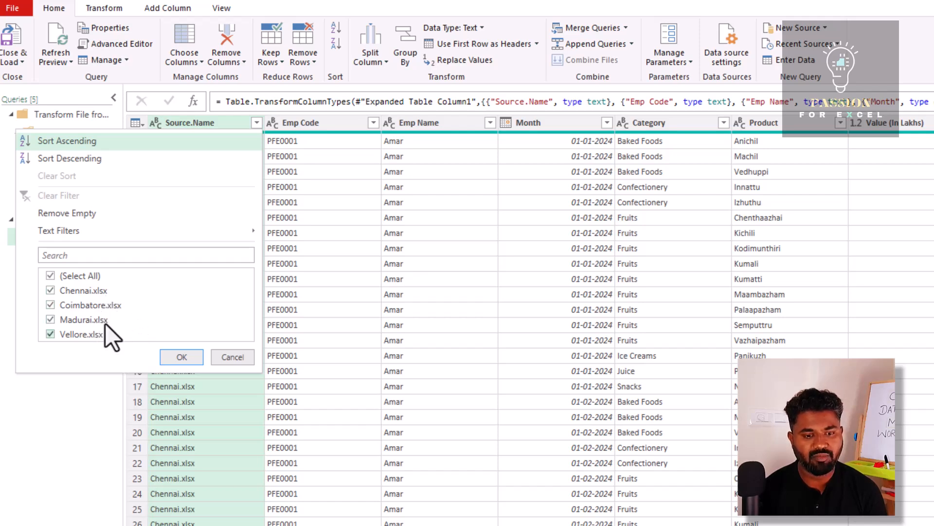
click(186, 351)
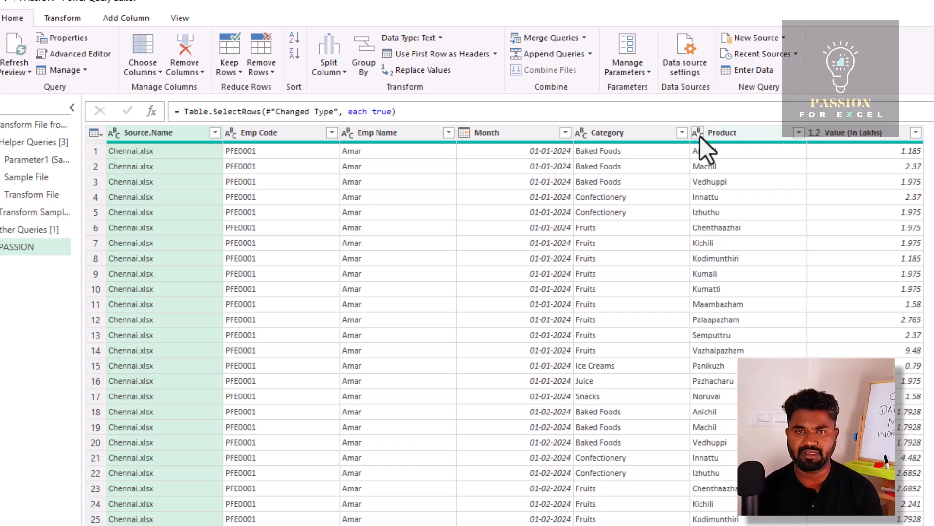
Check the data type options available for the Value (In Lakhs) column without changing the type.
click(815, 137)
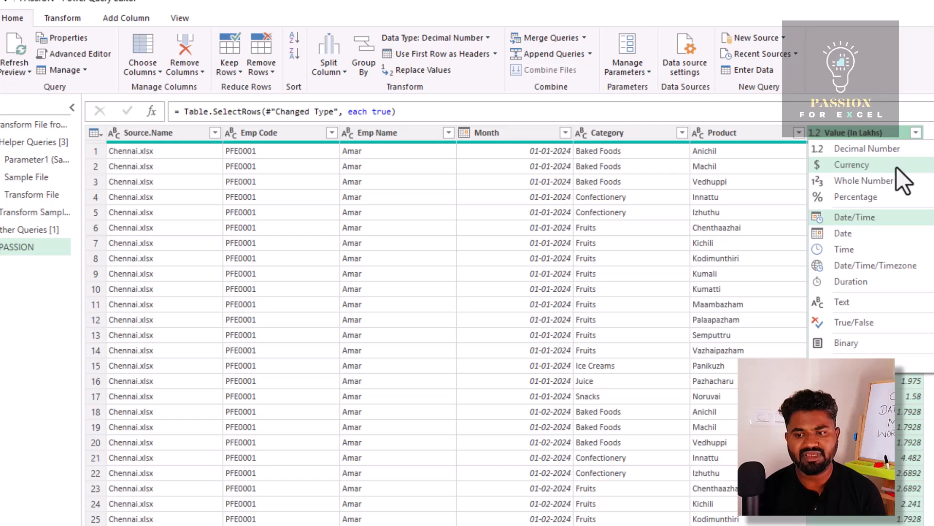
click(747, 201)
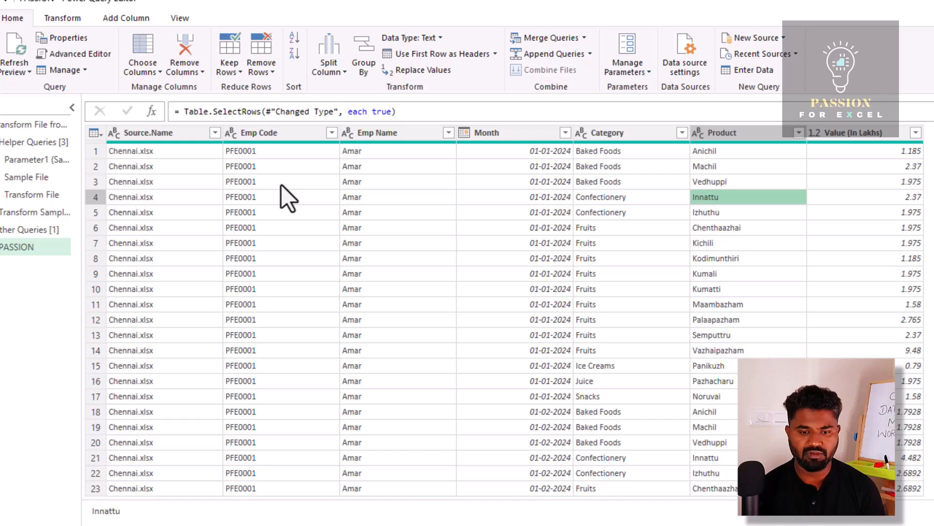
Transform the Source.Name column to keep only the text before the delimiter ".xlsx".
click(191, 138)
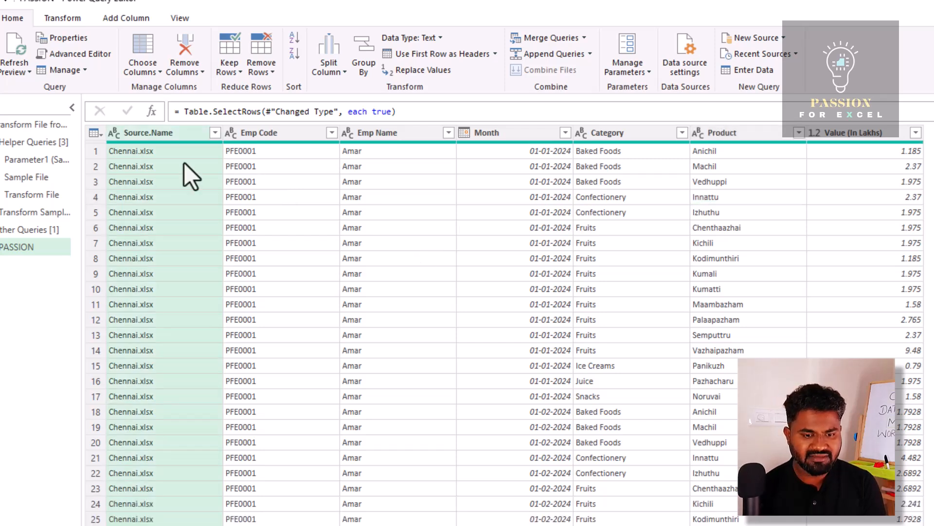
click(168, 132)
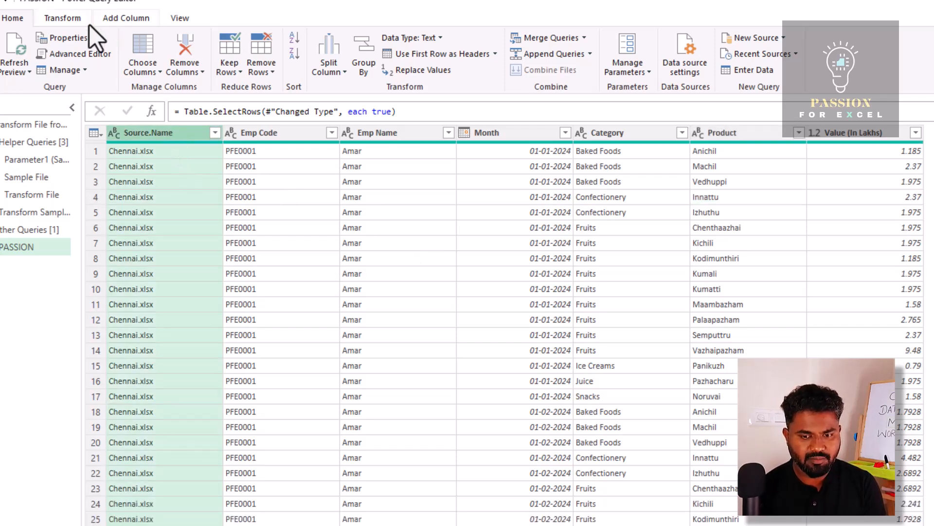
click(64, 15)
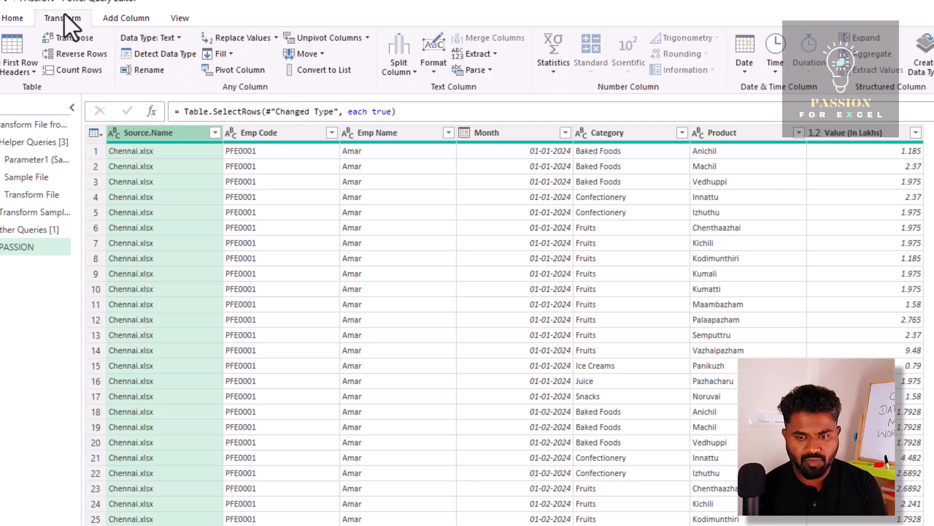
click(495, 58)
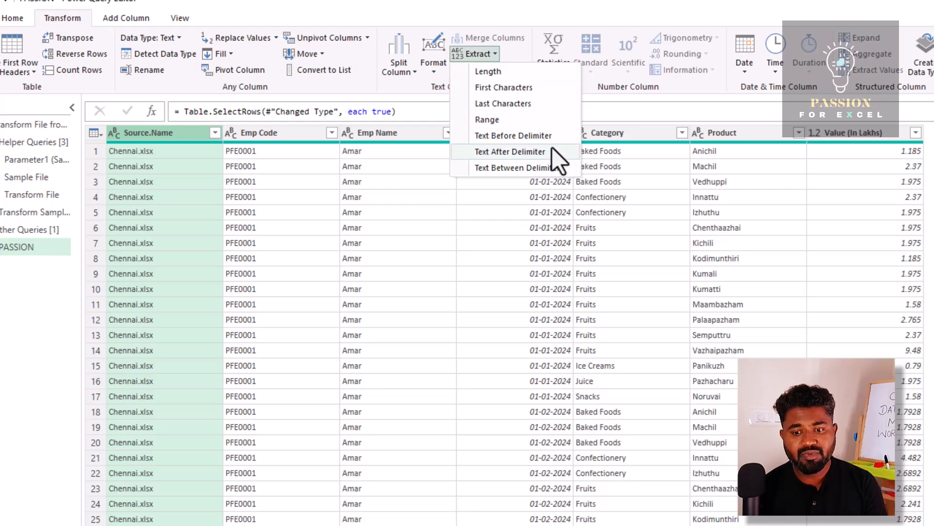
click(533, 132)
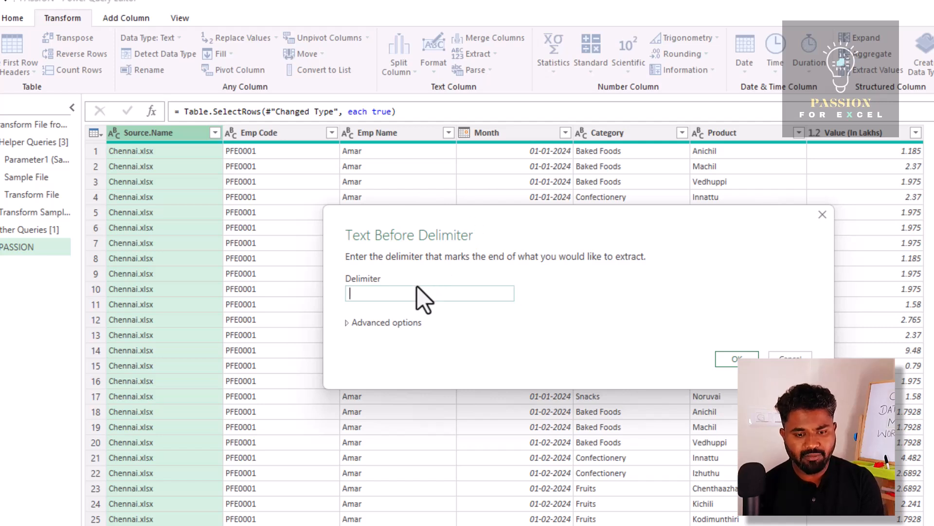
text(.x)
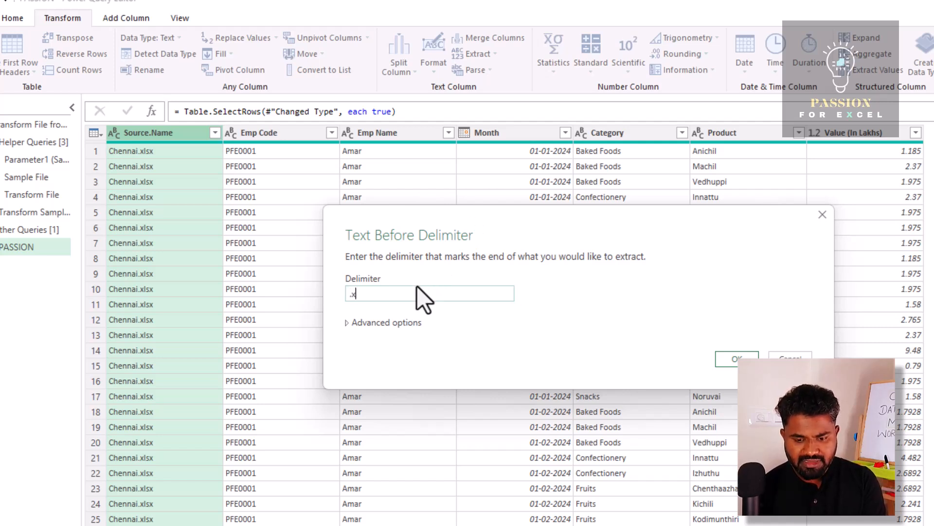
text(lsx)
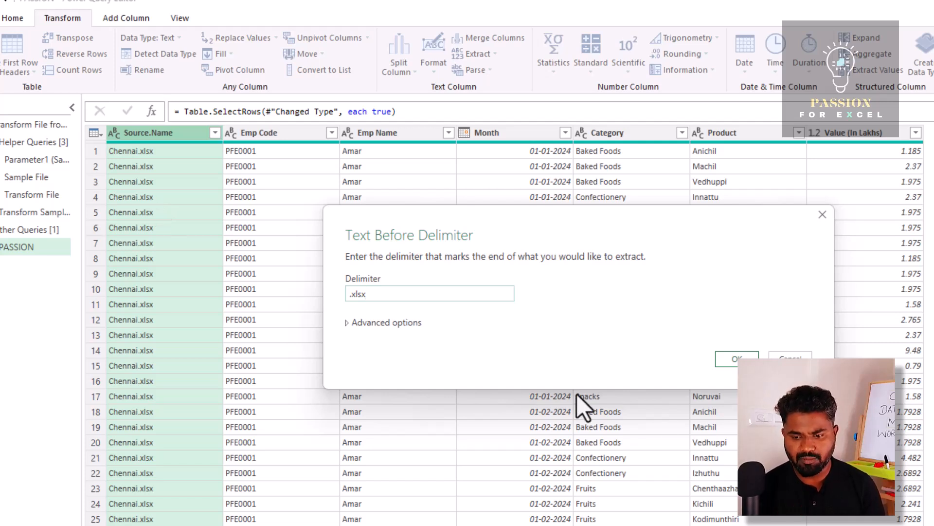
key(Return)
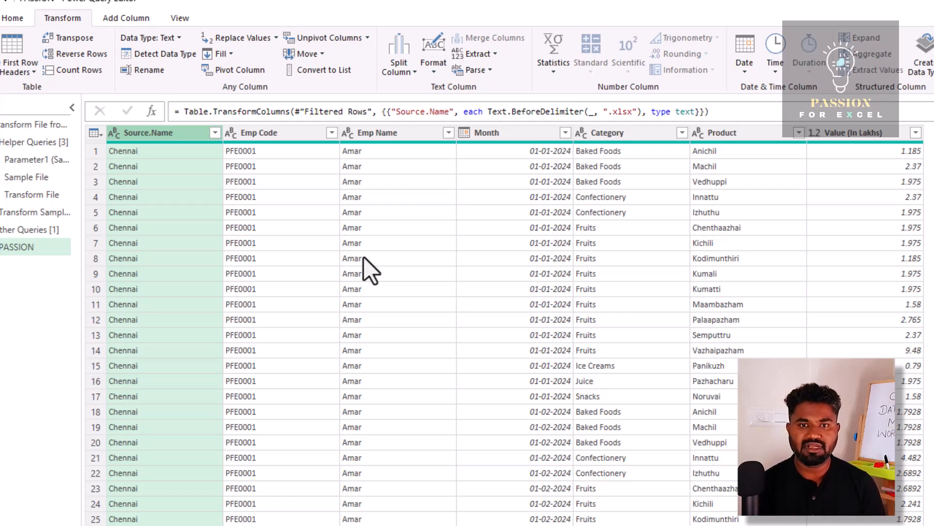
Rename the Source.Name column to Circle.
double_click(175, 134)
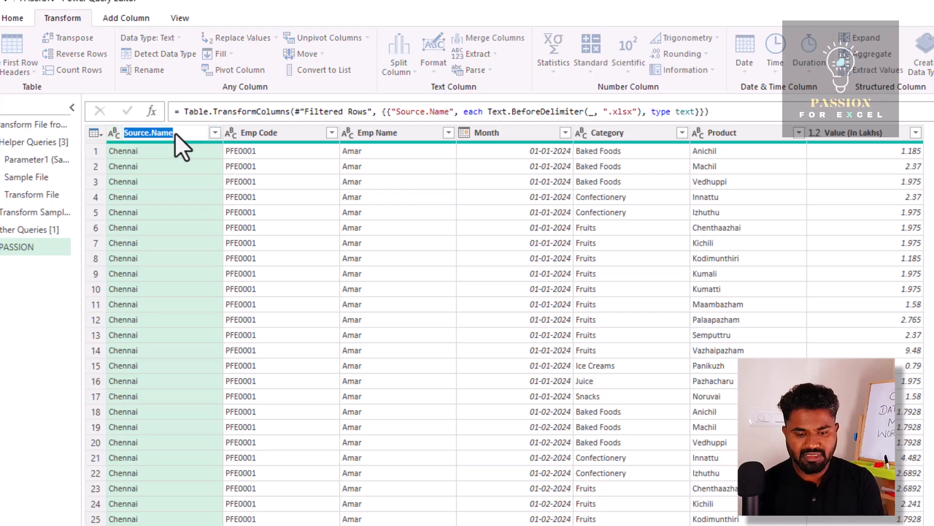
text(C)
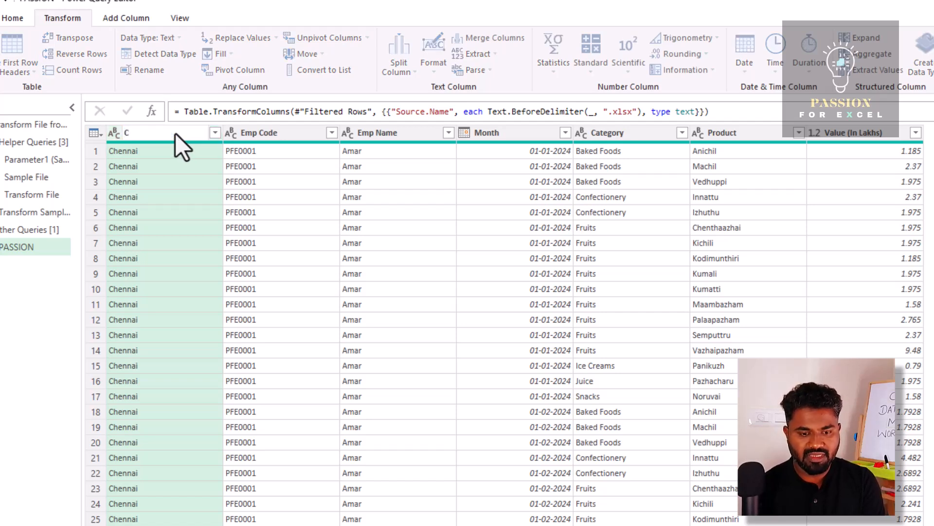
text(ircle)
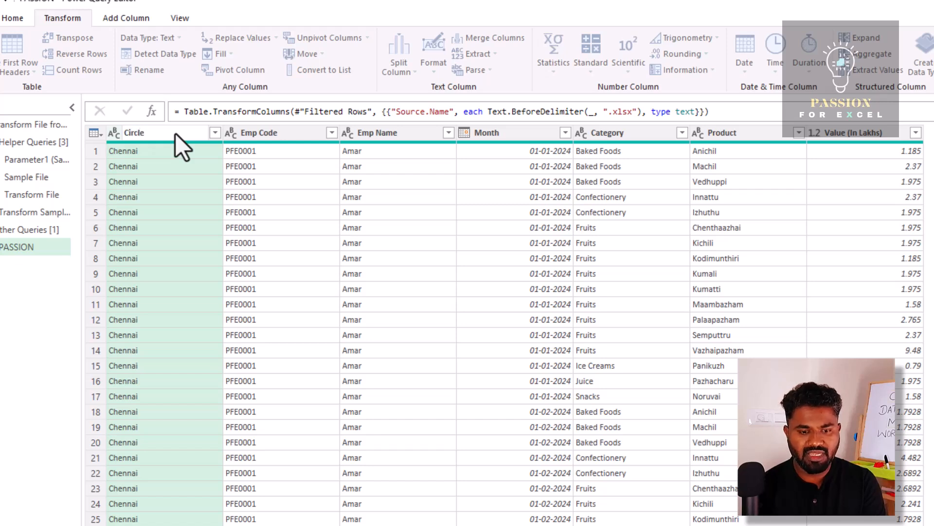
key(Return)
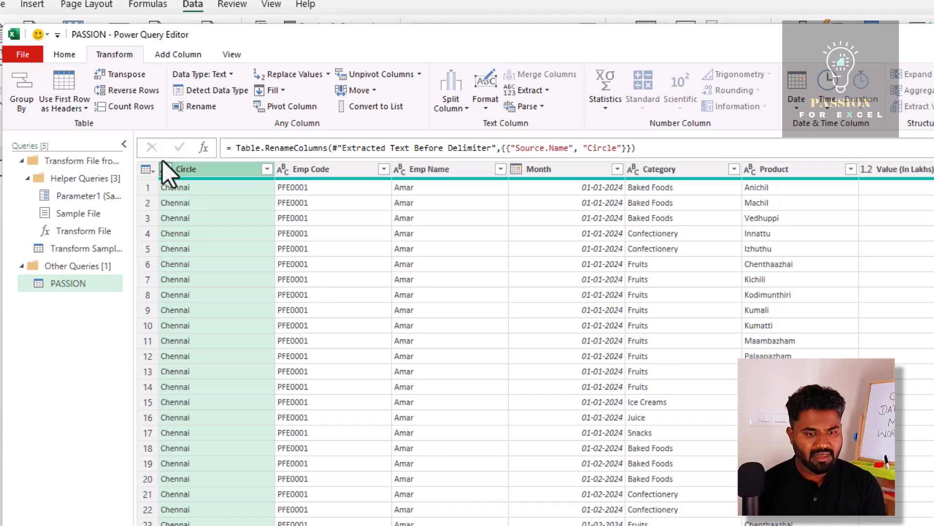
Close the query editor and load the combined PASSION query into the workbook as a table.
click(64, 56)
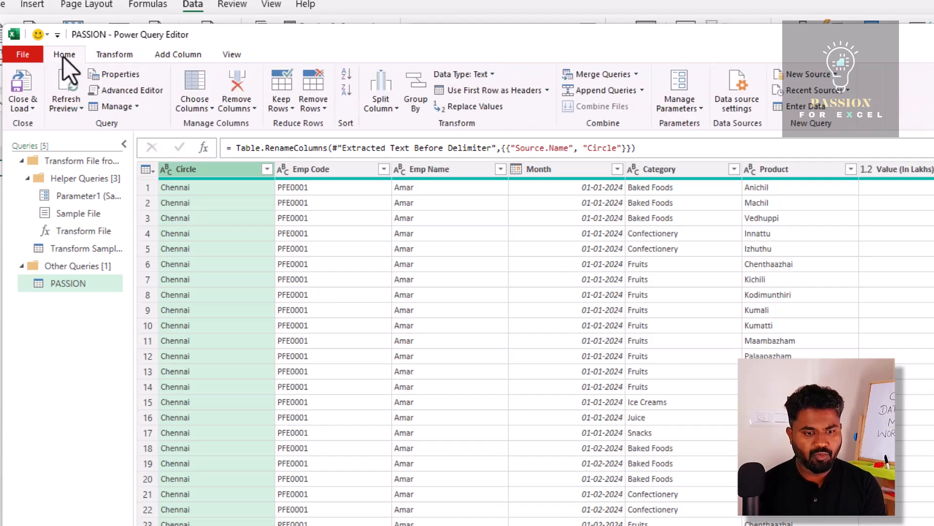
click(31, 109)
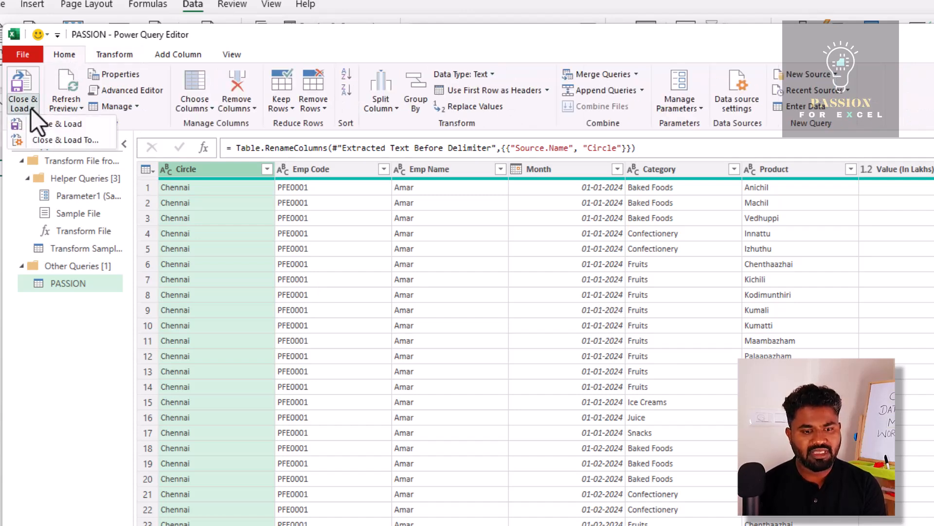
click(77, 125)
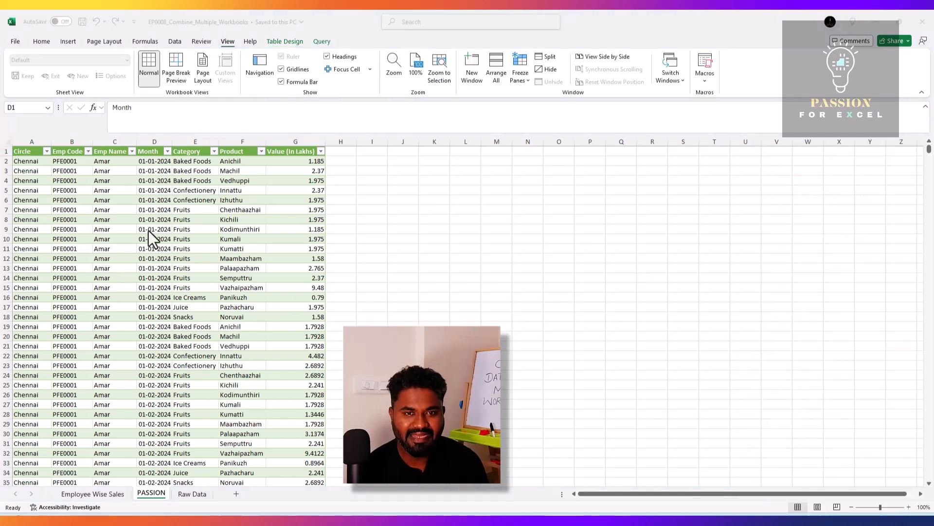
Examine the SUMIFS formulas across the first employee's monthly figures on the Employee Wise Sales sheet.
click(104, 495)
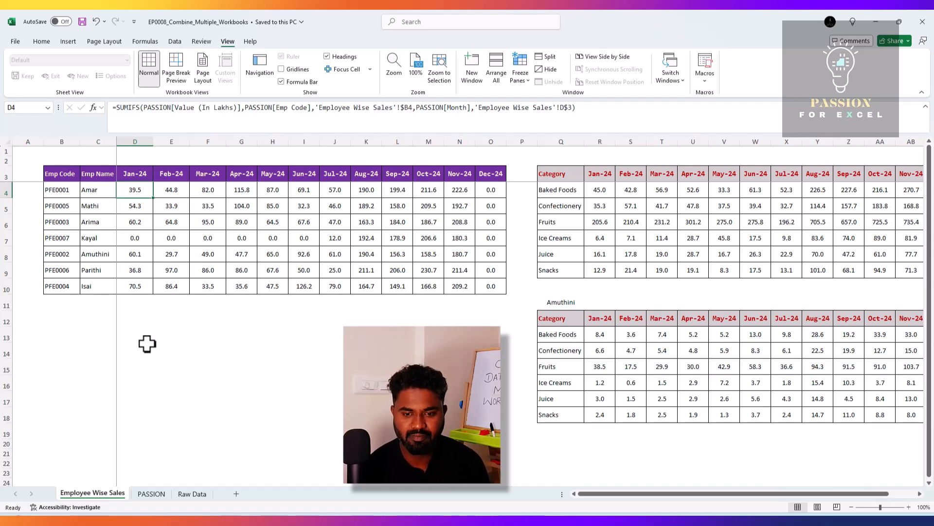
key(Right)
key(Right)
key(Right)
key(Right)
key(Right)
key(Right)
key(Right)
key(Right)
key(Right)
key(Right)
key(Right)
key(Right)
key(Right)
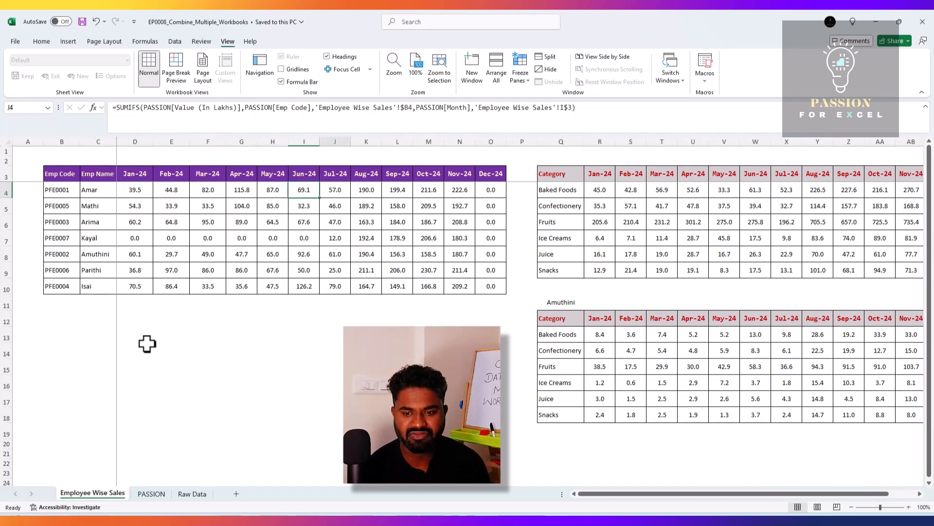
key(Right)
key(Left)
key(Left)
key(Left)
key(Left)
key(Left)
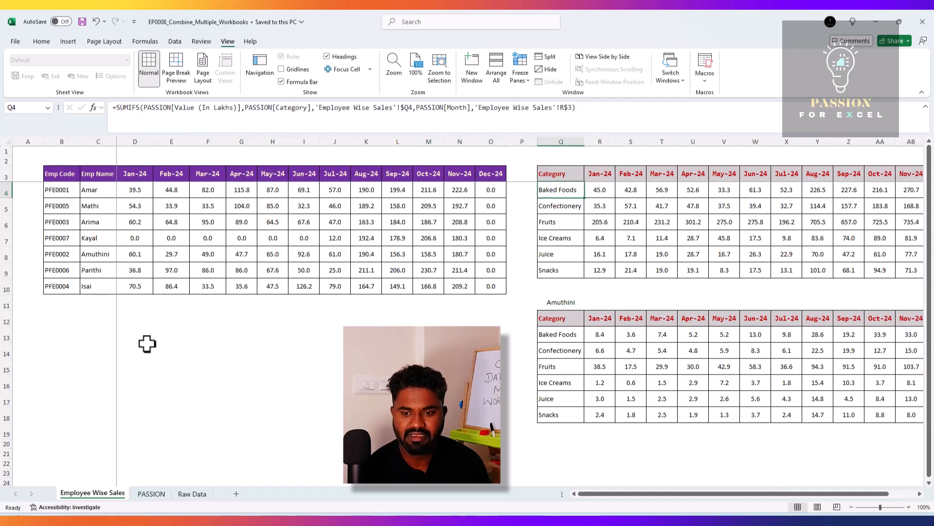
key(Left)
key(Left)
key(Left)
key(Left)
key(Left)
key(Left)
key(Left)
key(Left)
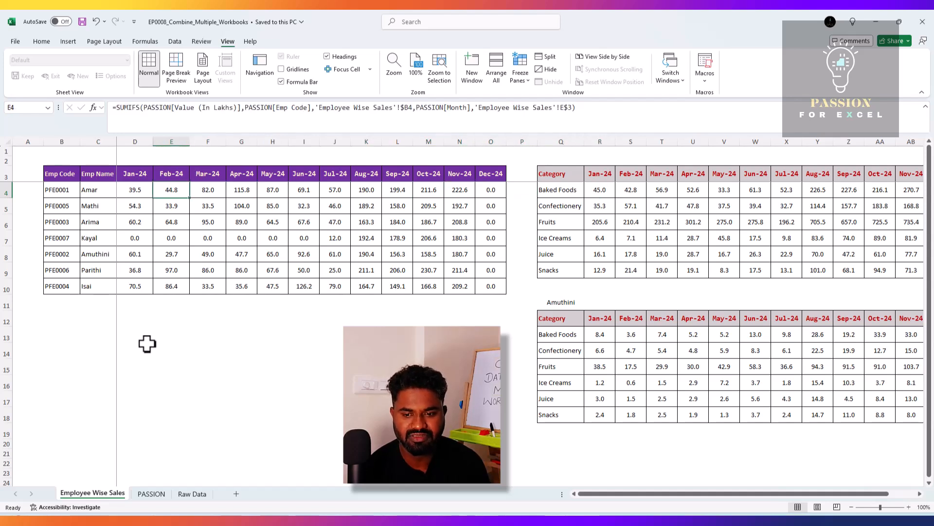
Examine the monthly formulas in the Baked Foods row of the upper category table.
key(Right)
key(Right)
key(Right)
key(Right)
key(Right)
key(Right)
key(Right)
key(Right)
key(Right)
key(Right)
key(Right)
key(Right)
key(Right)
key(Right)
key(Right)
key(Right)
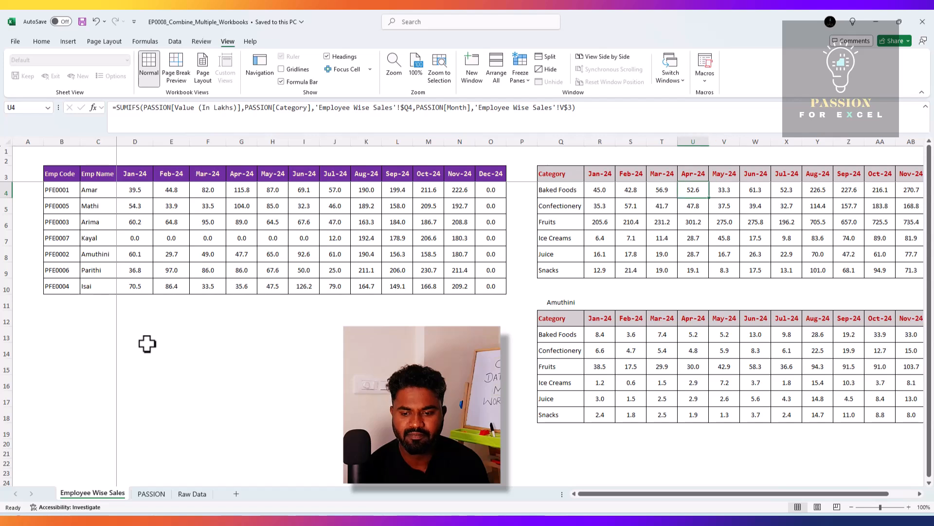
Examine the lower category table's employee-specific SUMIFS formula and the employee name selector in Q11.
key(Down)
key(Down)
key(Down)
key(Down)
key(Down)
key(Down)
key(Down)
key(Down)
key(Left)
key(Left)
key(Left)
key(Down)
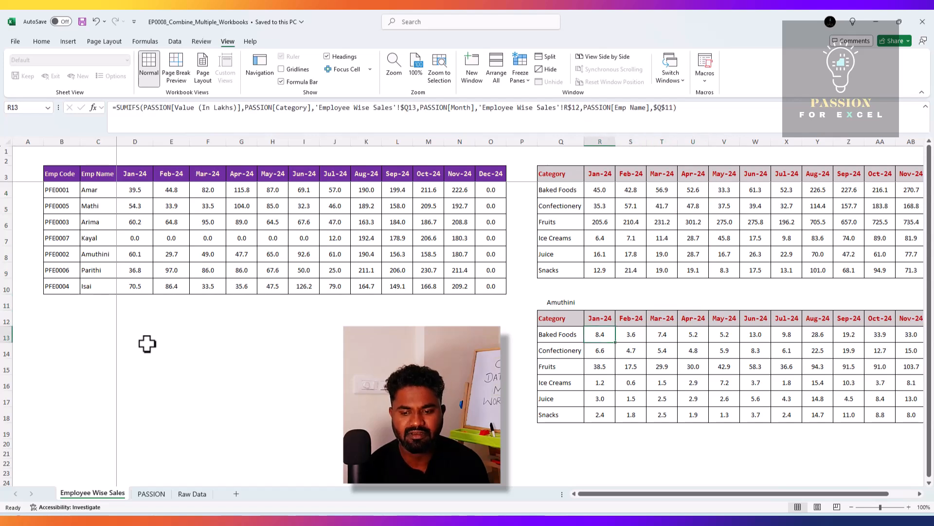
key(Left)
key(Up)
key(Up)
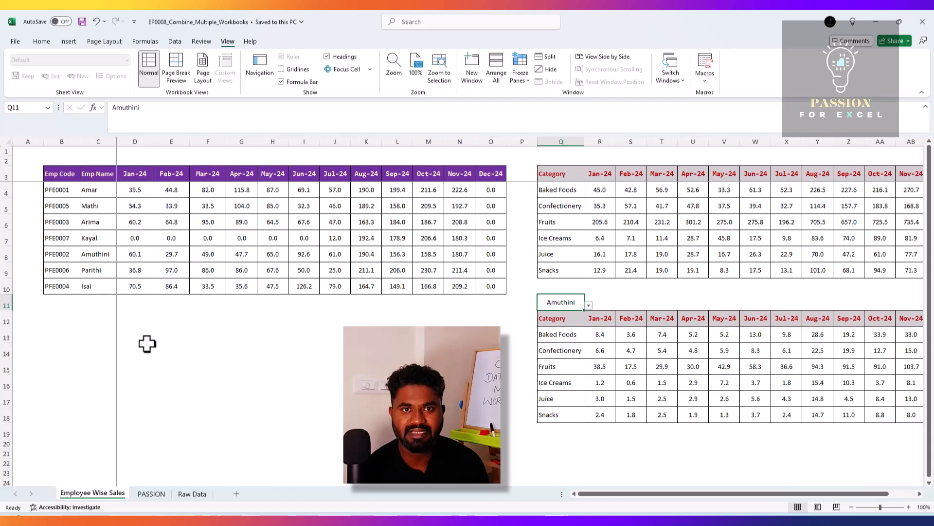
key(Right)
key(Down)
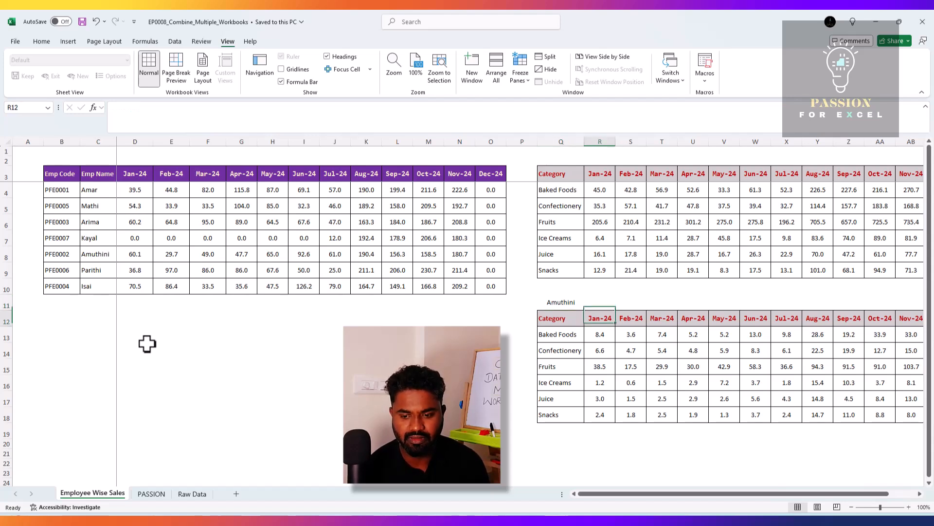
Inspect the month headers through Dec-24 and the Baked Foods formulas in the lower category table.
key(Right)
key(Right)
key(Right)
key(Right)
key(Right)
key(Right)
key(Right)
key(Right)
key(Right)
key(Right)
key(Right)
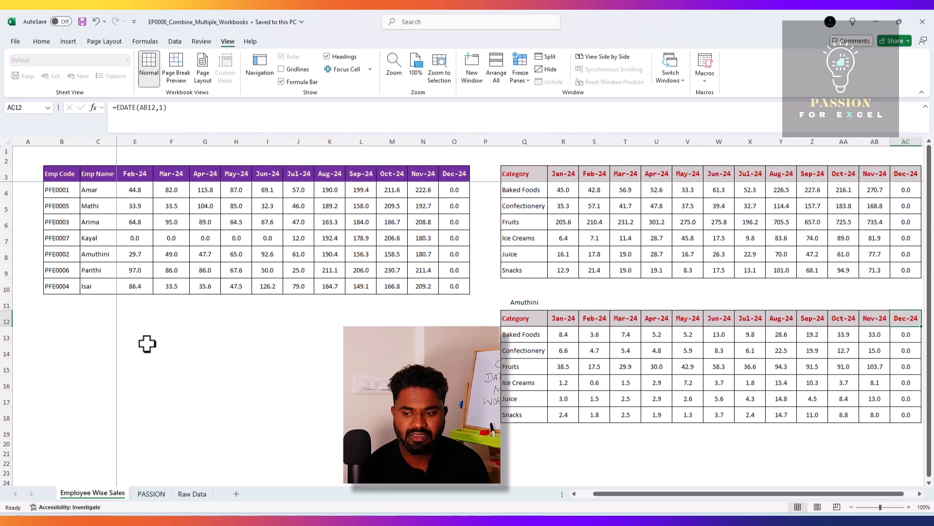
key(Down)
key(Left)
key(Left)
key(Left)
key(Left)
key(Left)
key(Left)
key(Left)
key(Left)
key(Left)
key(Left)
key(Left)
key(Left)
key(Left)
key(Left)
key(Left)
key(Left)
key(Left)
key(Left)
key(Left)
key(Left)
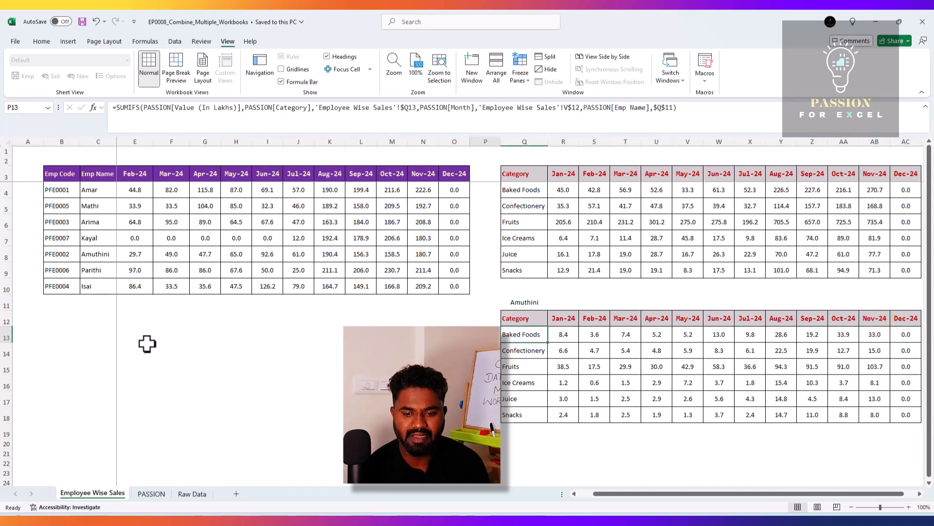
Review the SUMIFS formulas in the remaining rows of the employee-wise monthly table.
key(Up)
key(Up)
key(Up)
key(Up)
key(Right)
key(Right)
key(Right)
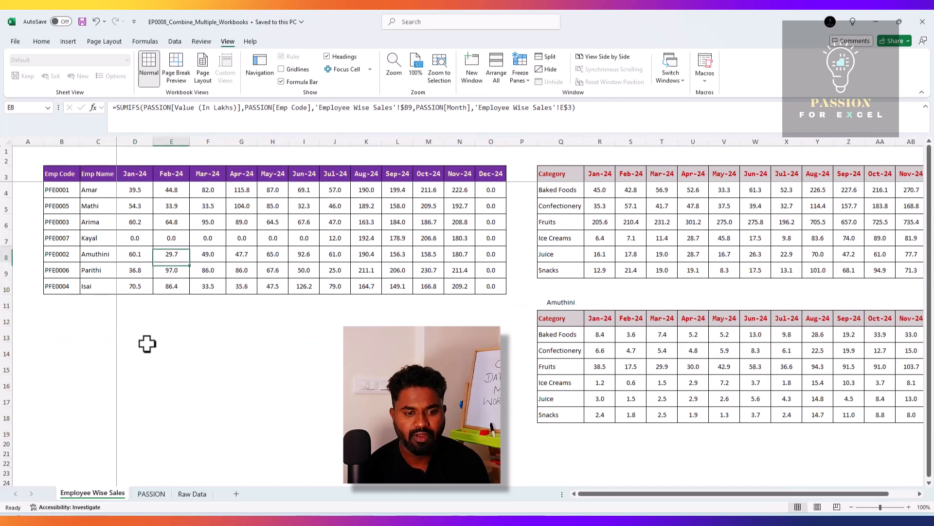
key(Up)
key(Up)
key(Up)
key(Up)
key(Up)
key(Up)
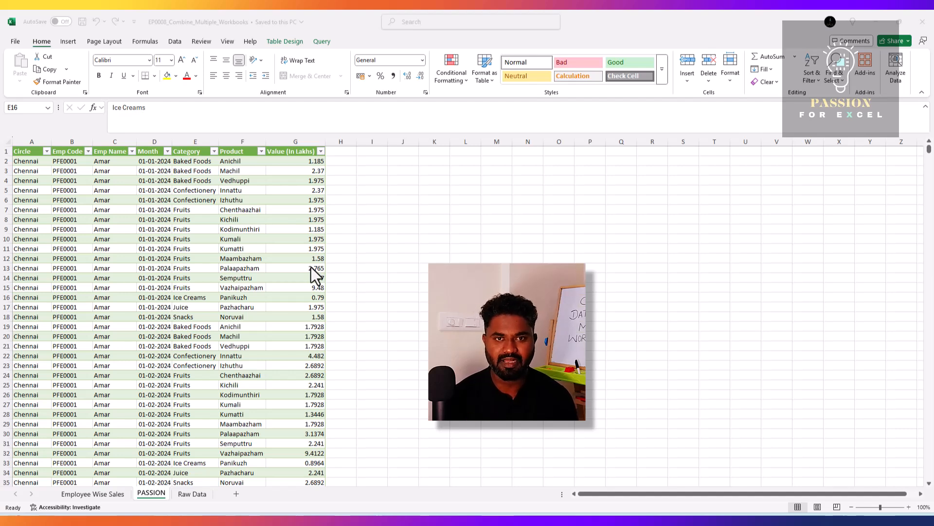
Look through the combined data on the PASSION sheet, from its last row back to its first record.
click(216, 293)
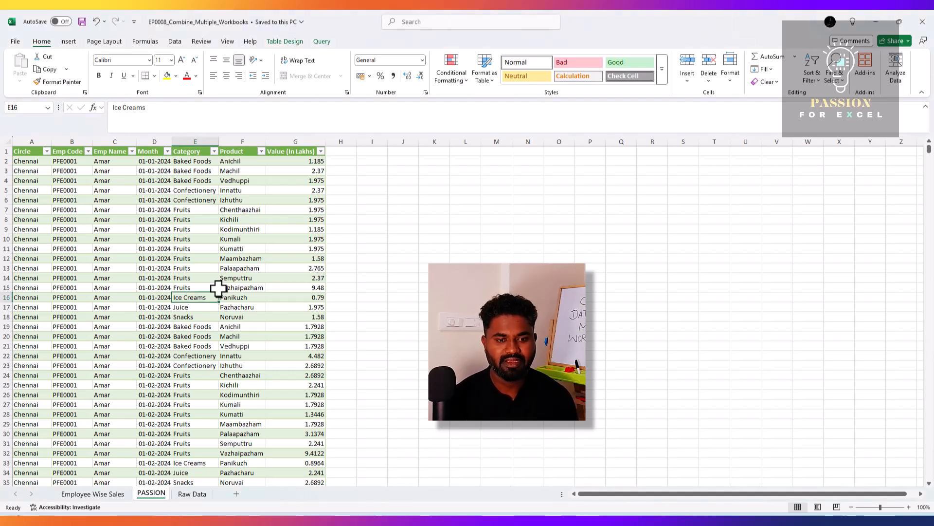
key(ctrl+Down)
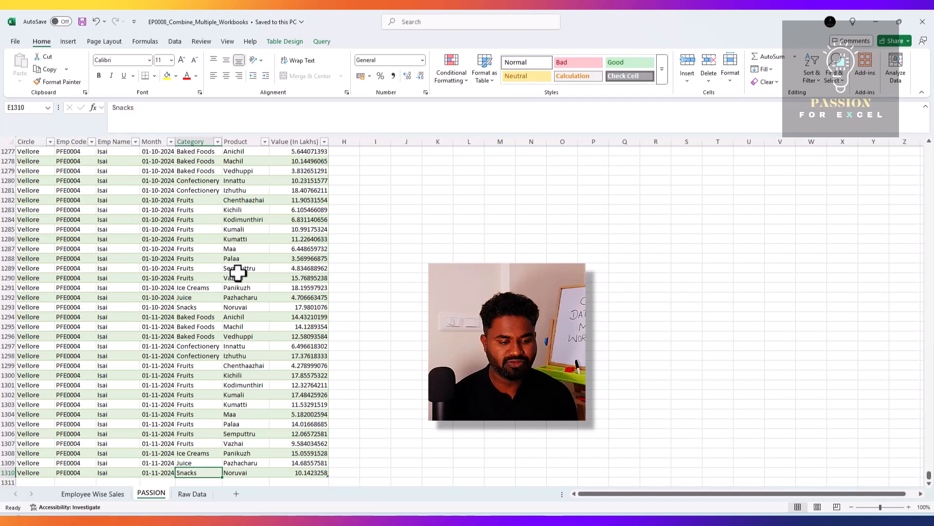
key(Left)
key(Left)
key(Left)
key(Left)
scroll(238, 274, down, 1)
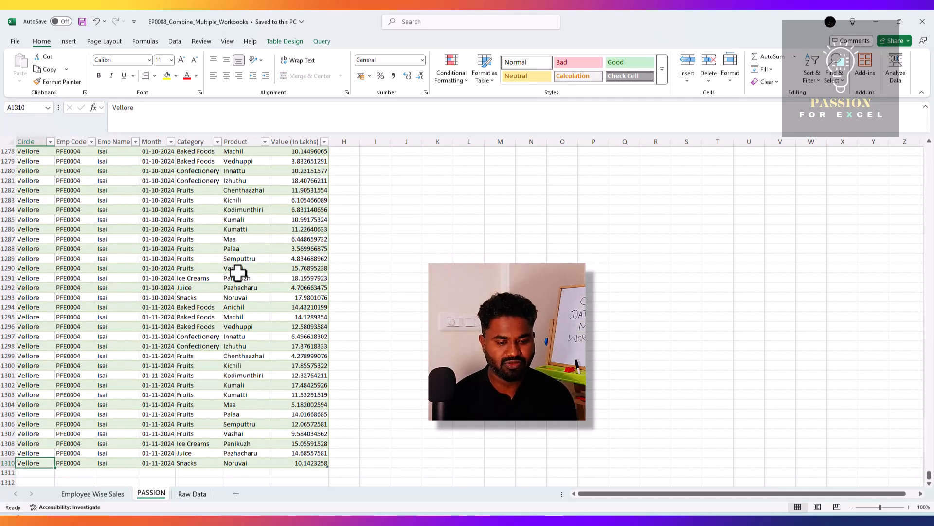
key(ctrl+Up)
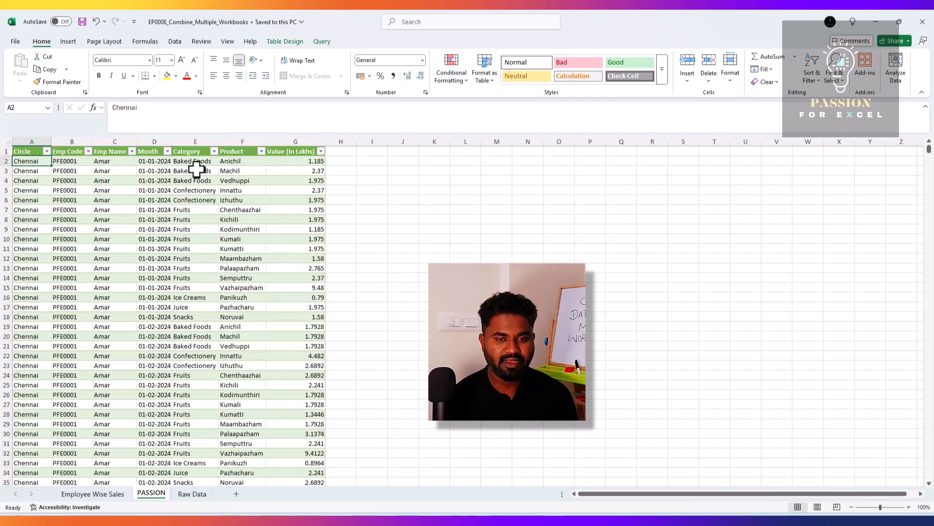
Check the different refresh commands available for the workbook and the PASSION table.
click(175, 42)
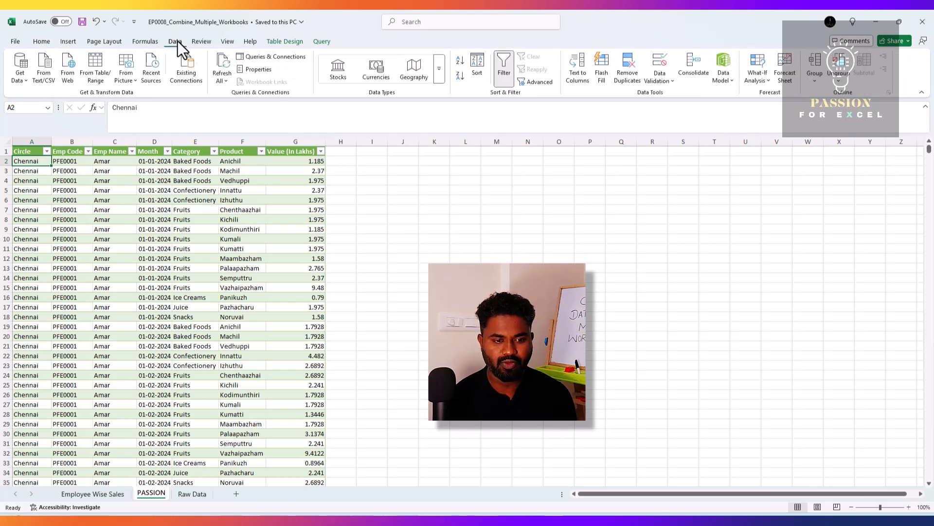
click(226, 82)
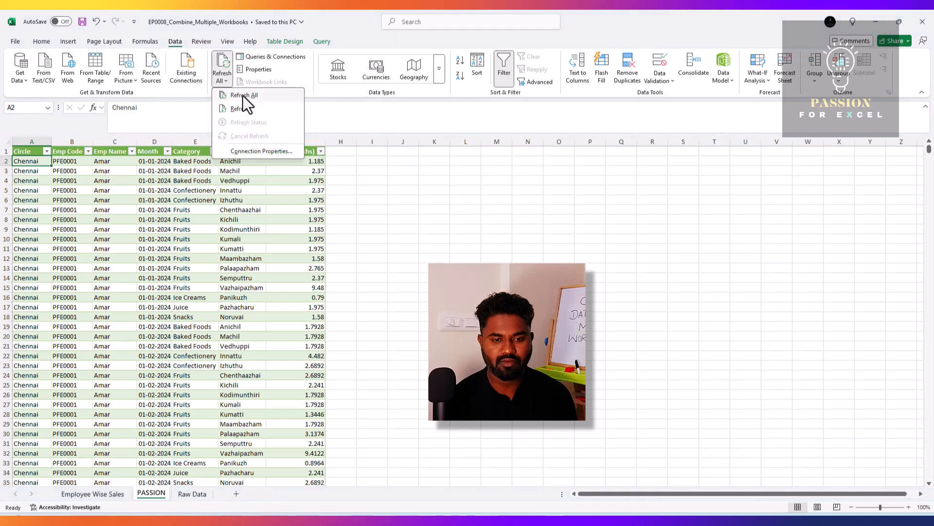
click(243, 96)
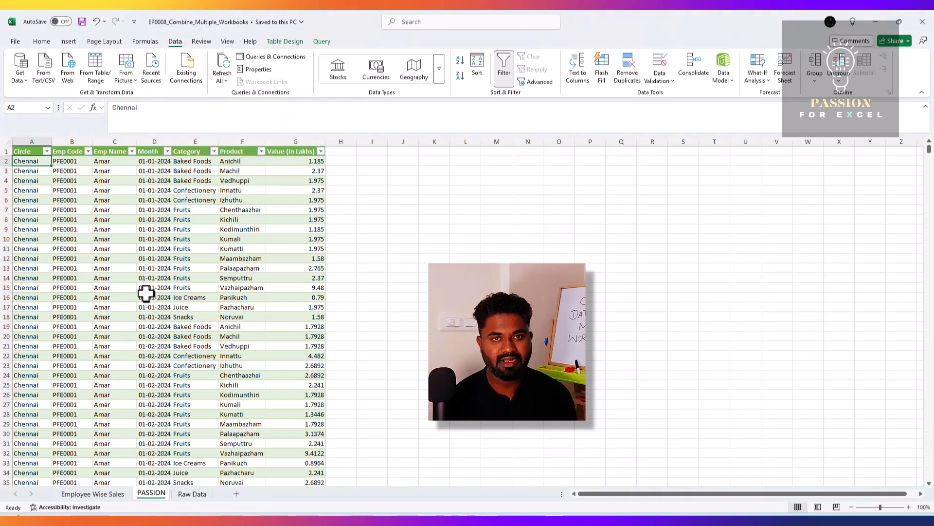
right_click(146, 293)
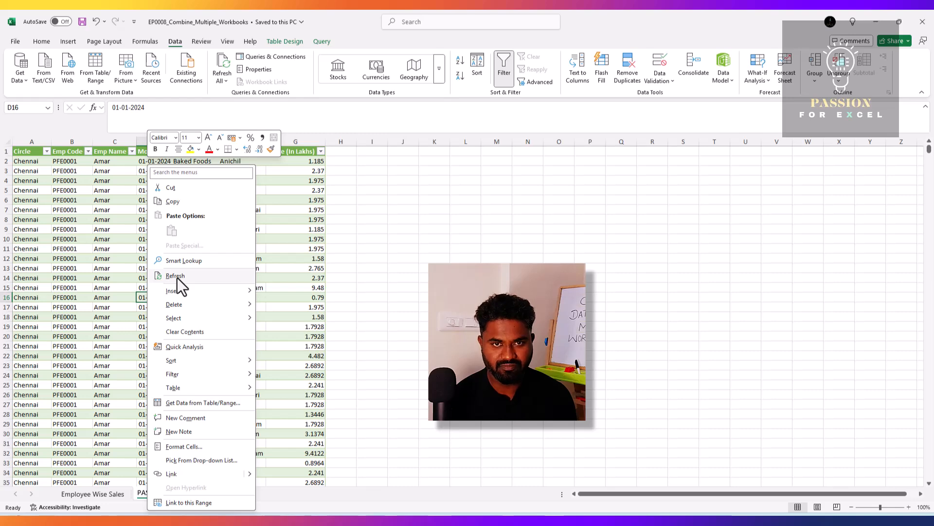
click(298, 251)
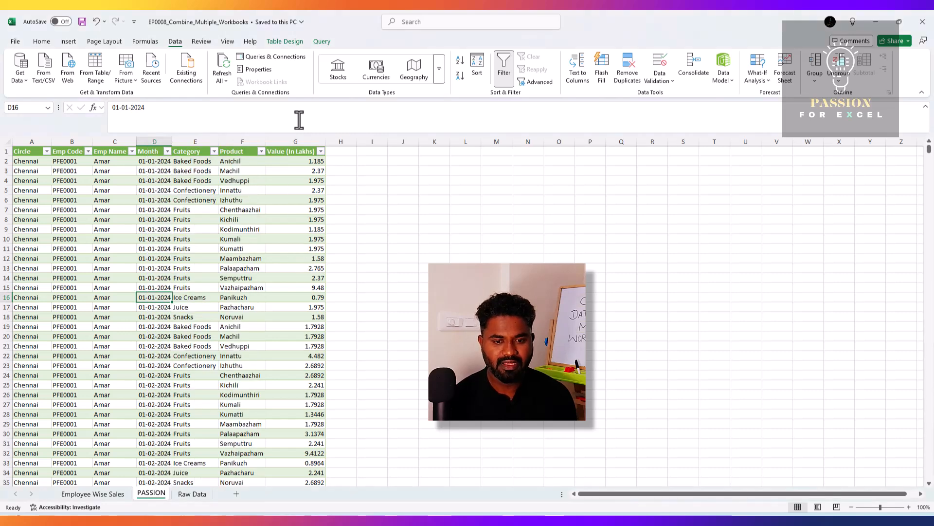
click(285, 42)
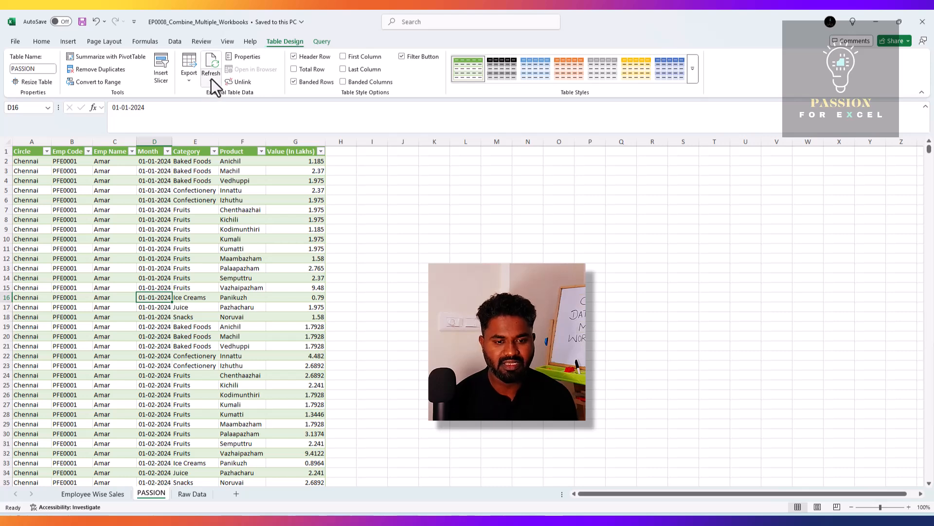
click(193, 229)
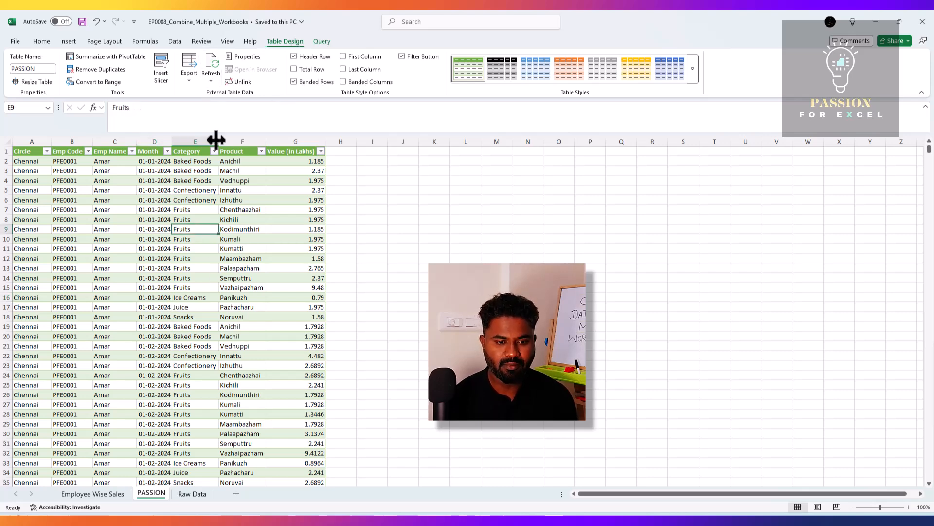
Show the workbook's queries and connections and refresh the PASSION query.
click(175, 42)
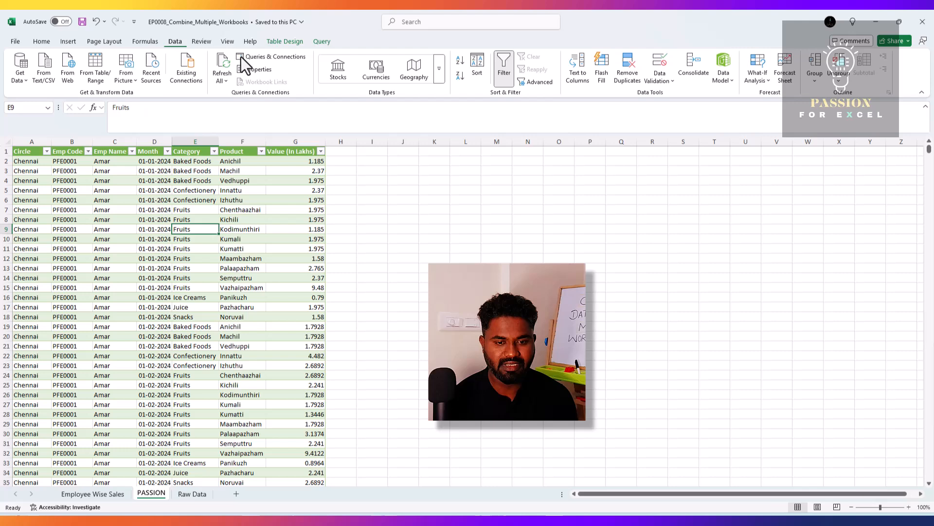
click(270, 58)
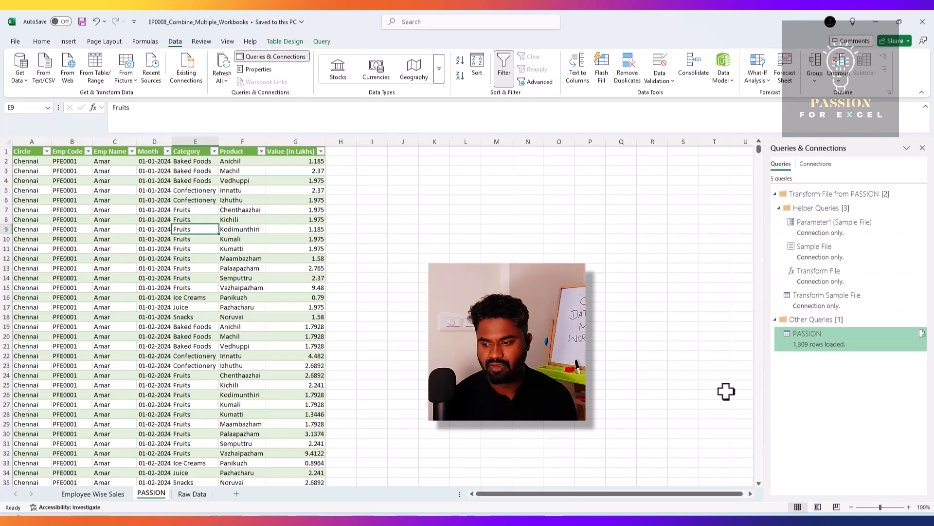
mouse_move(925, 345)
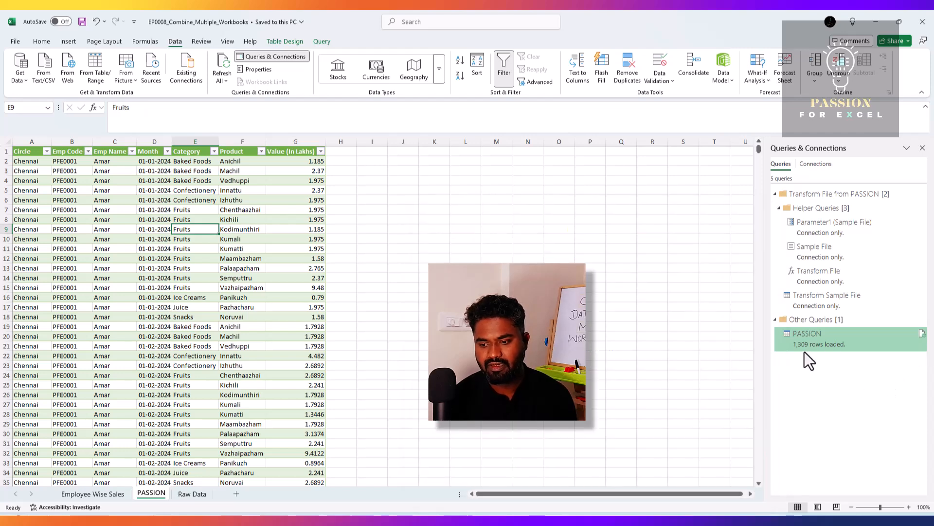
mouse_move(831, 350)
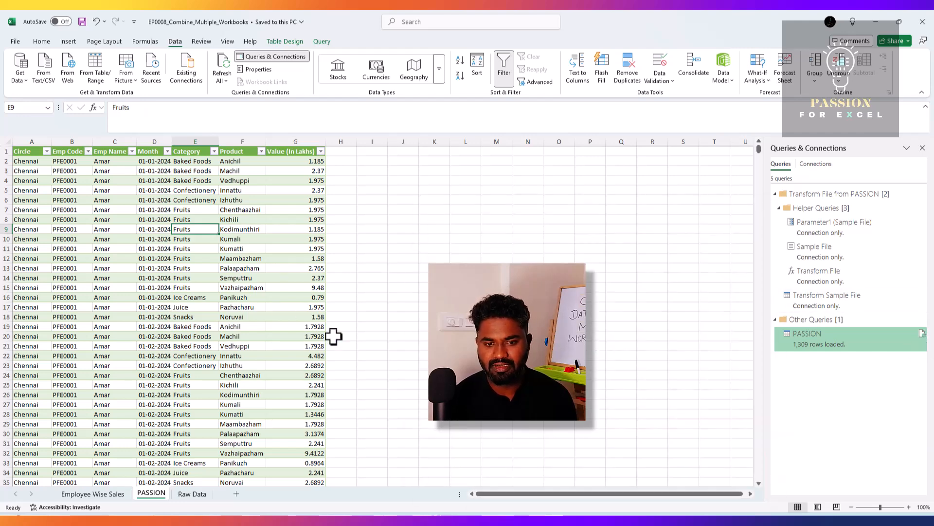
click(922, 335)
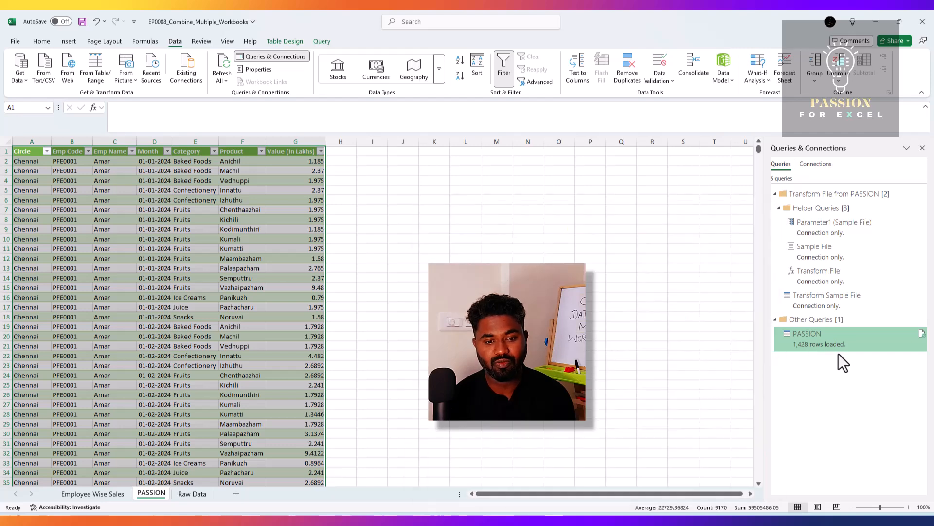
Inspect the refreshed PASSION table from its first record down to the employee name in its last row.
click(288, 300)
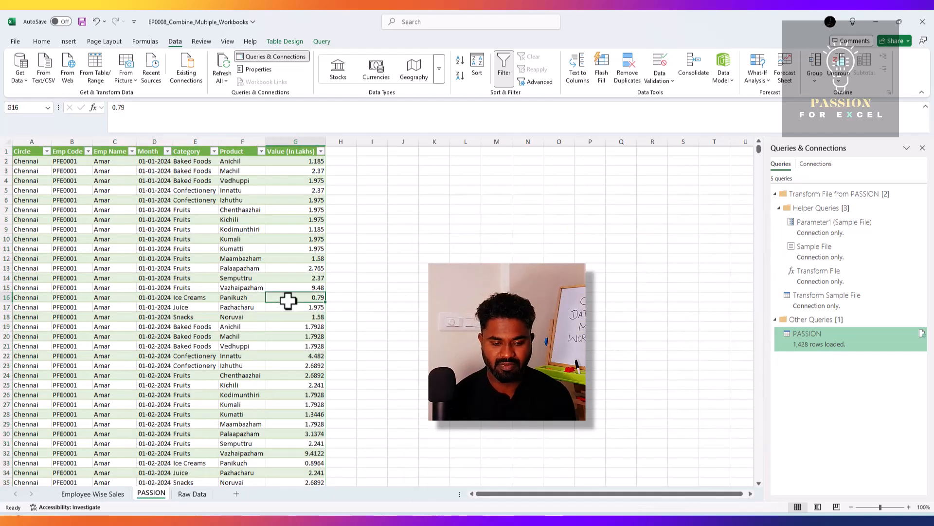
key(ctrl+Down)
key(ctrl+Home)
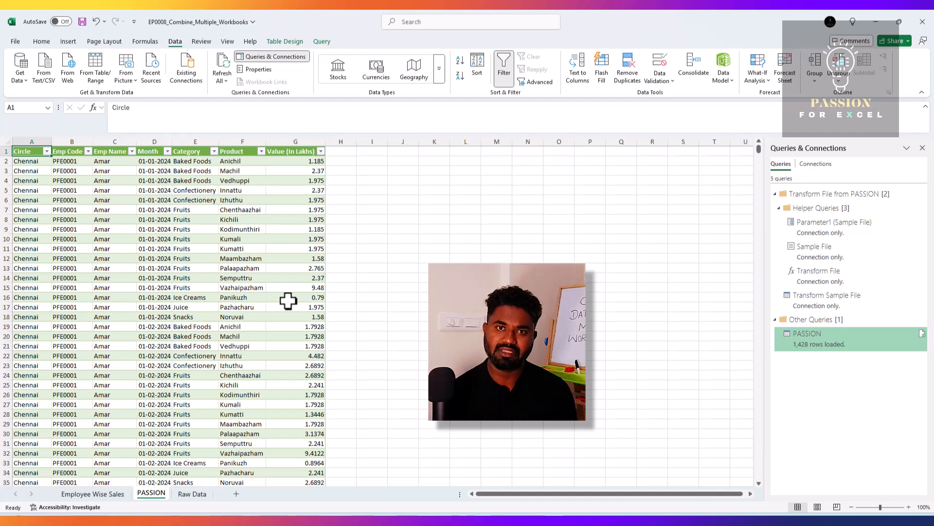
key(Down)
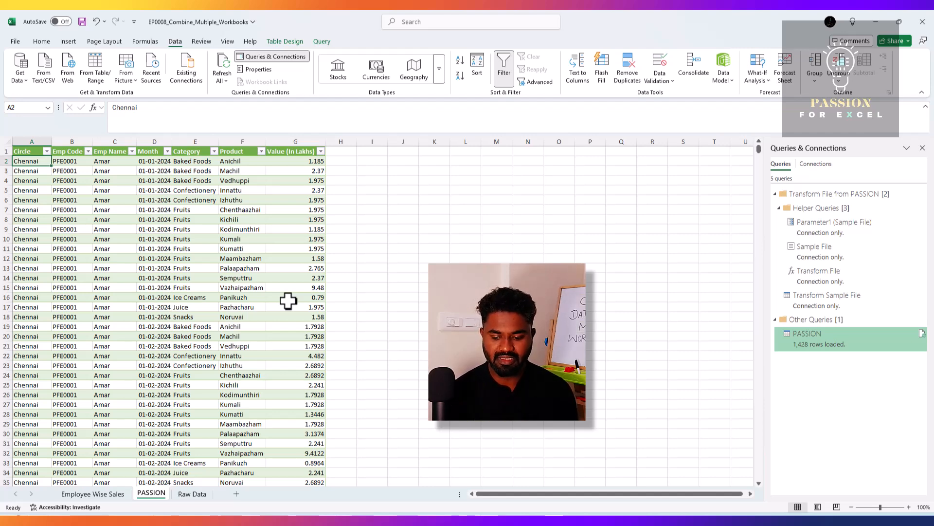
key(ctrl+Down)
key(Right)
key(Right)
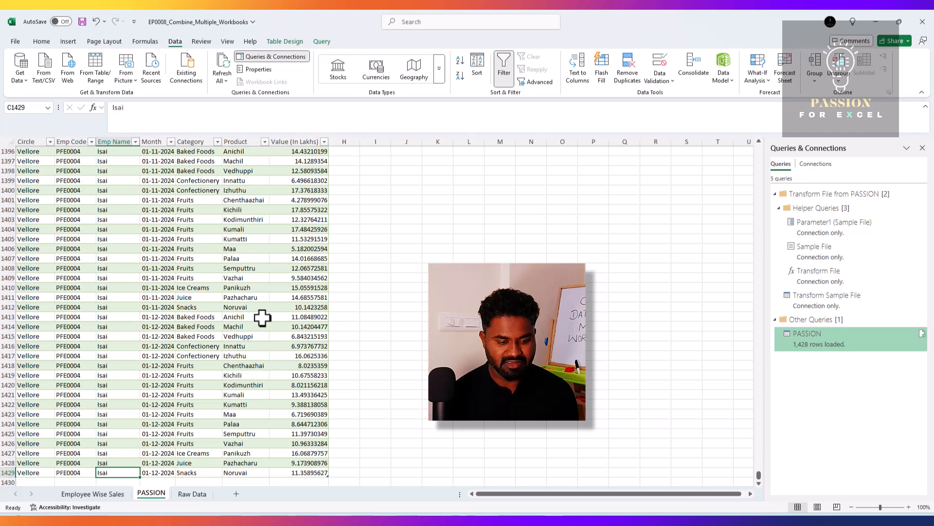
Check the employee-wise monthly table on the Employee Wise Sales sheet across to its Dec-24 values for all employees.
click(101, 494)
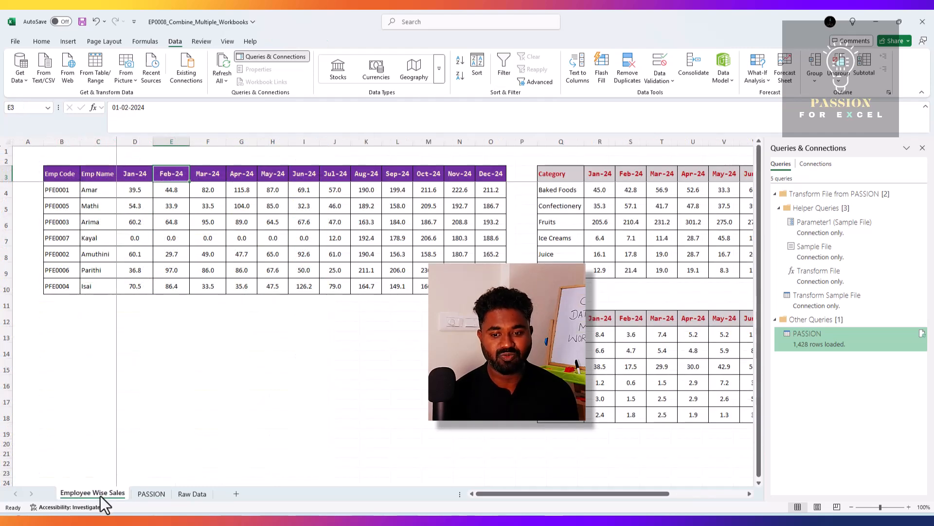
key(Right)
key(Right)
key(Right)
key(Right)
key(Right)
key(Right)
key(Right)
key(Right)
key(Right)
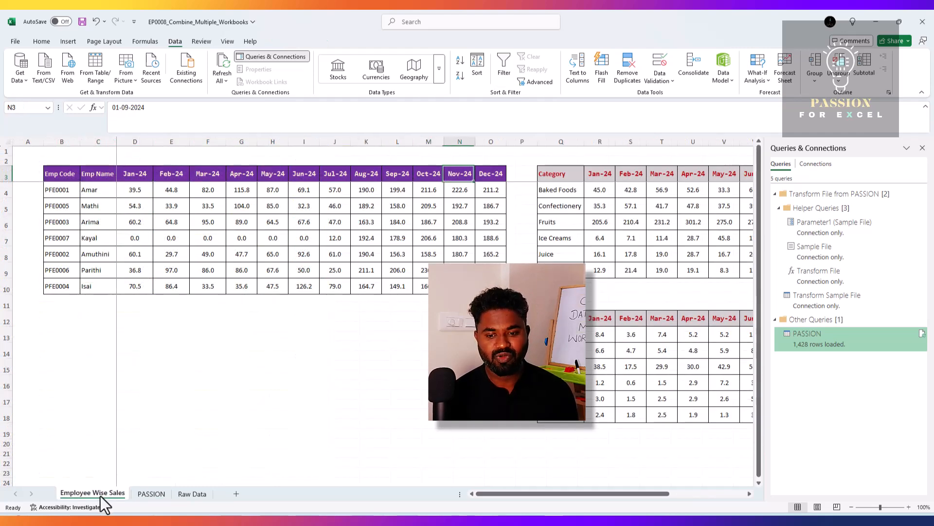
key(Right)
key(Down)
key(ctrl+shift+Down)
key(Right)
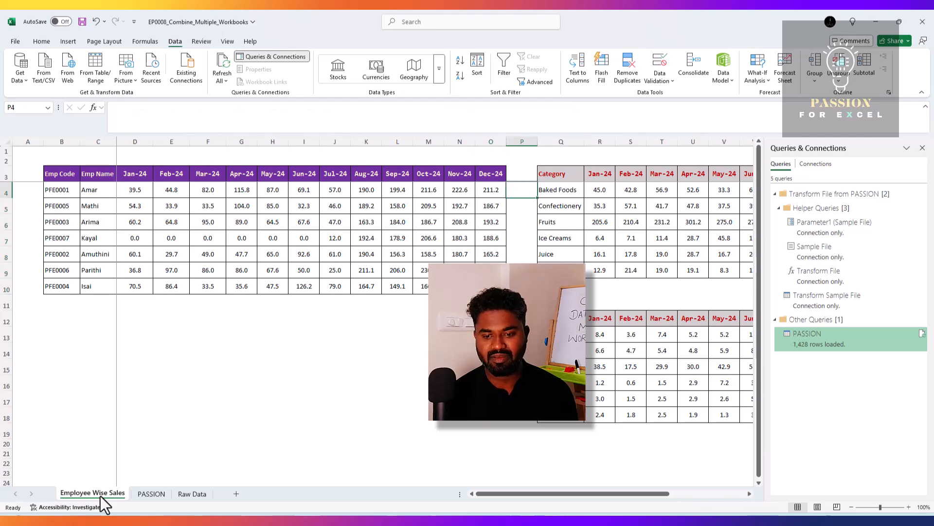
key(Right)
key(Left)
key(Left)
key(ctrl+shift+Down)
Check the upper category-wise monthly table across its months and select its Dec-24 values for all categories.
key(Right)
key(Right)
key(Right)
key(Right)
key(Right)
key(Right)
key(Right)
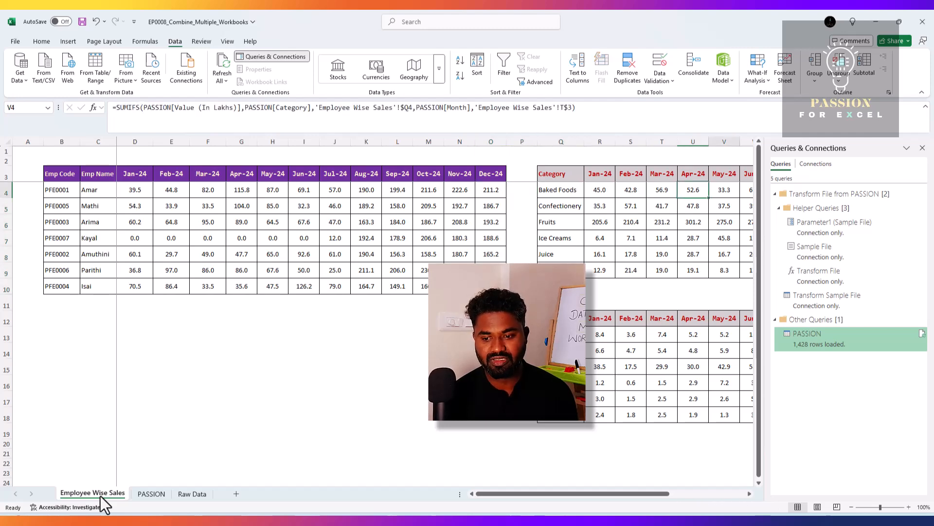
key(Right)
key(Right)
key(Right)
key(Right)
key(Right)
key(Right)
key(Right)
key(Right)
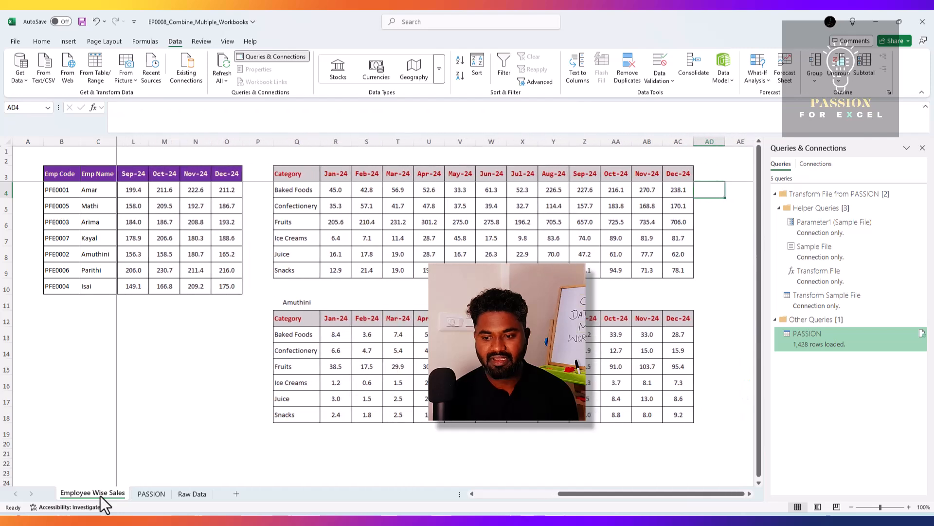
key(Left)
key(ctrl+shift+Down)
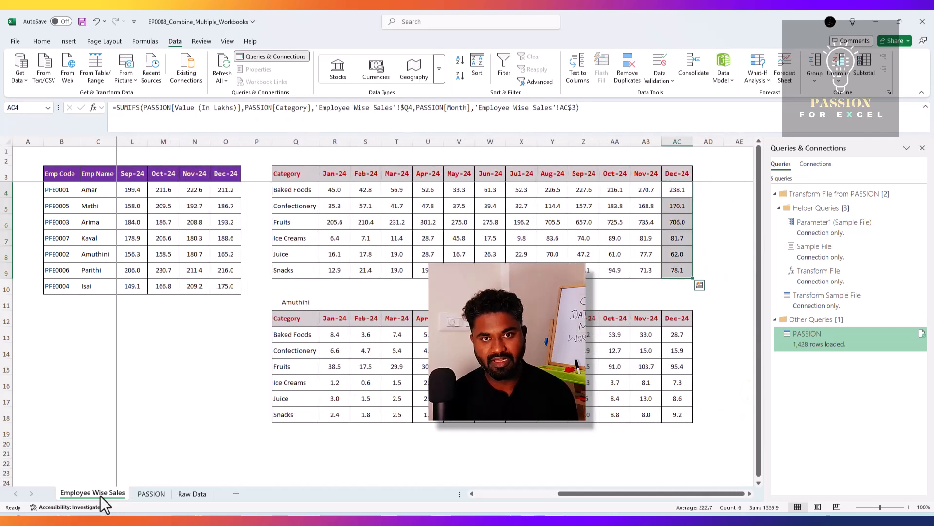